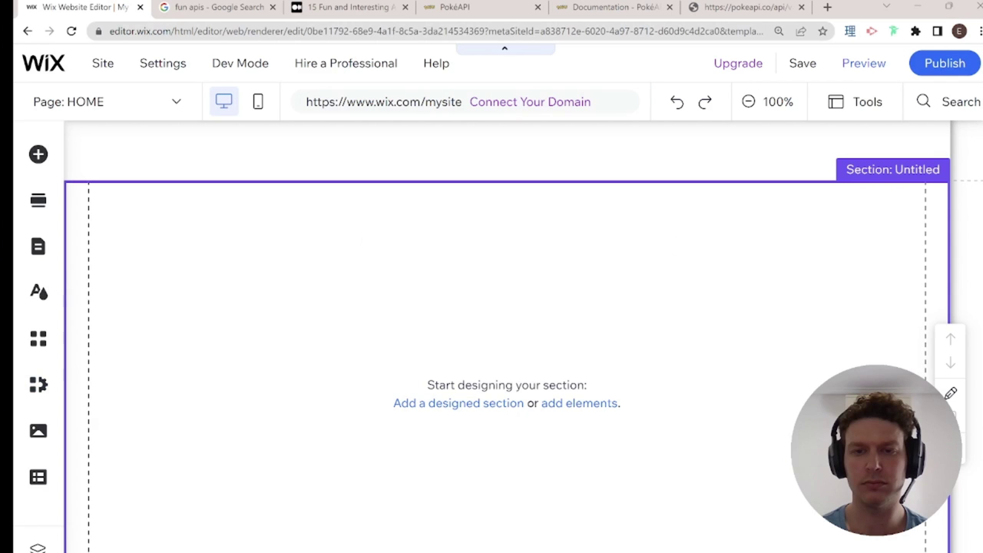
- Browse the gallery element types in the Add Elements panel
scroll(507, 323, down, 2)
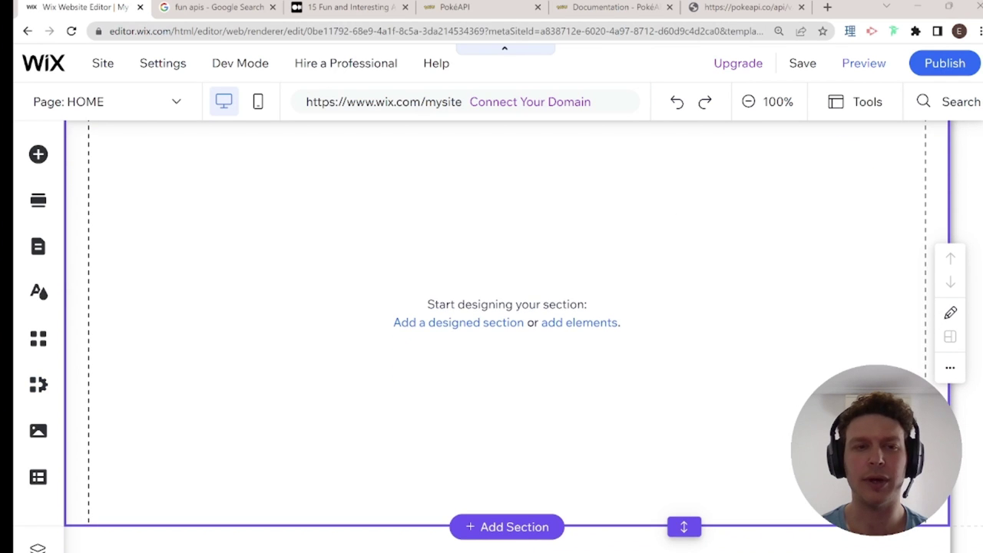
scroll(507, 323, up, 1)
click(39, 154)
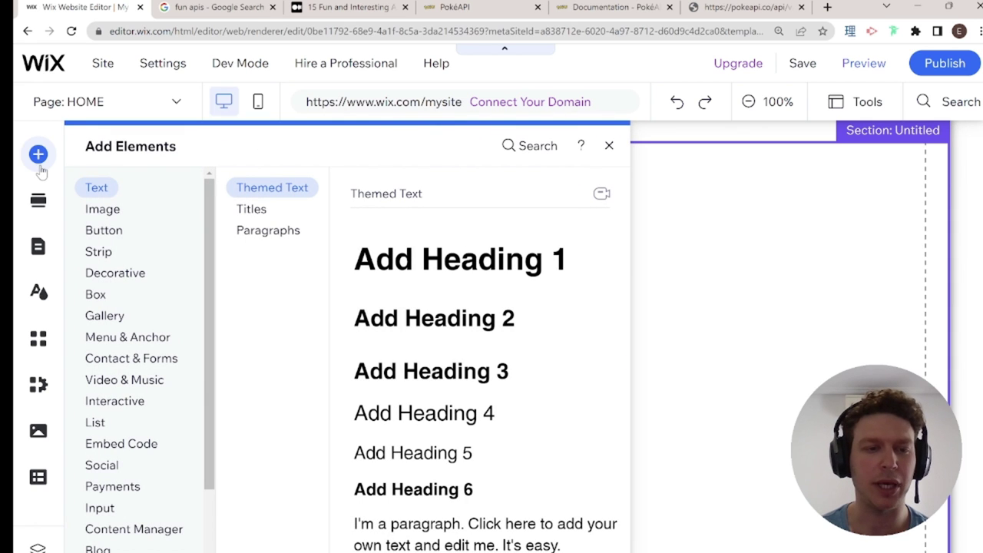
click(103, 317)
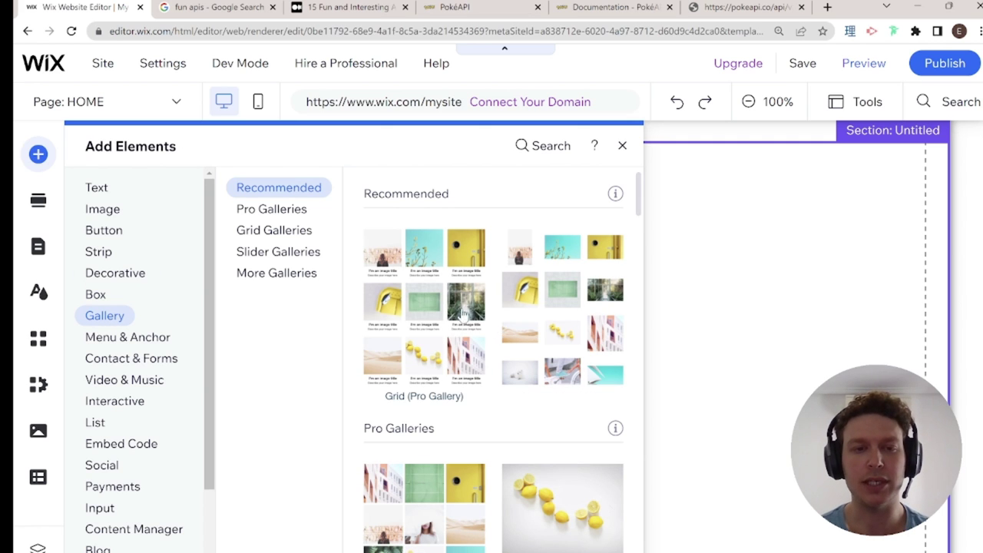
scroll(452, 308, down, 1)
scroll(454, 311, down, 10)
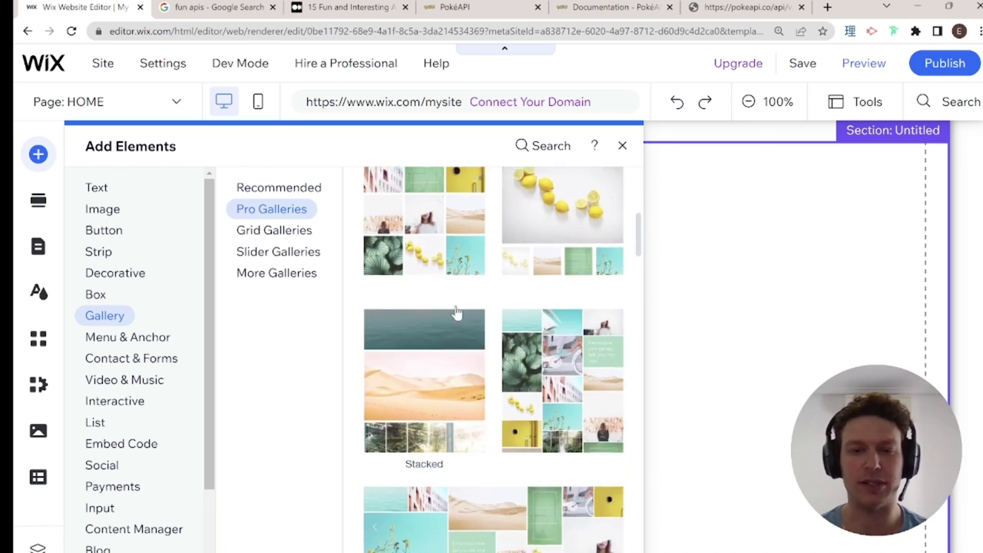
scroll(506, 318, down, 8)
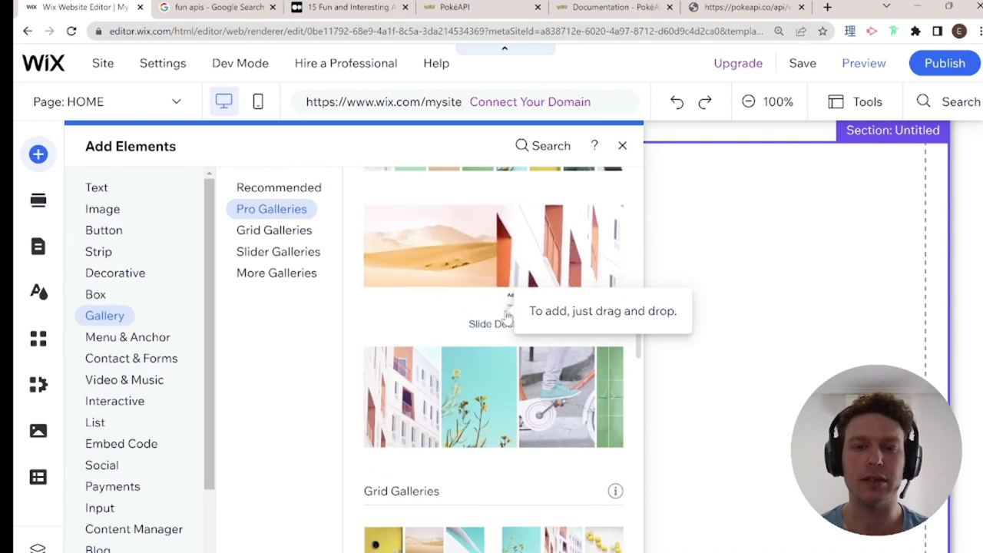
scroll(507, 320, down, 10)
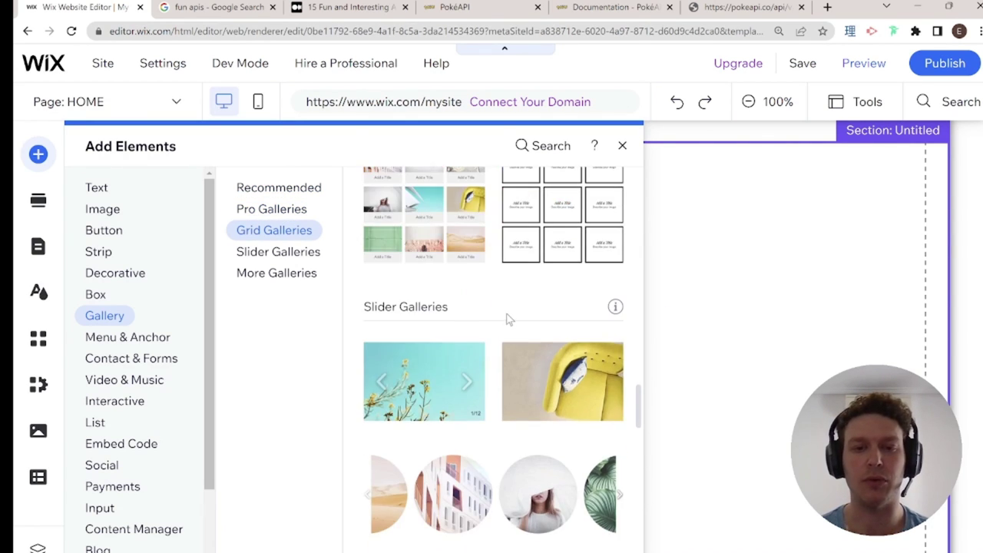
scroll(508, 319, down, 5)
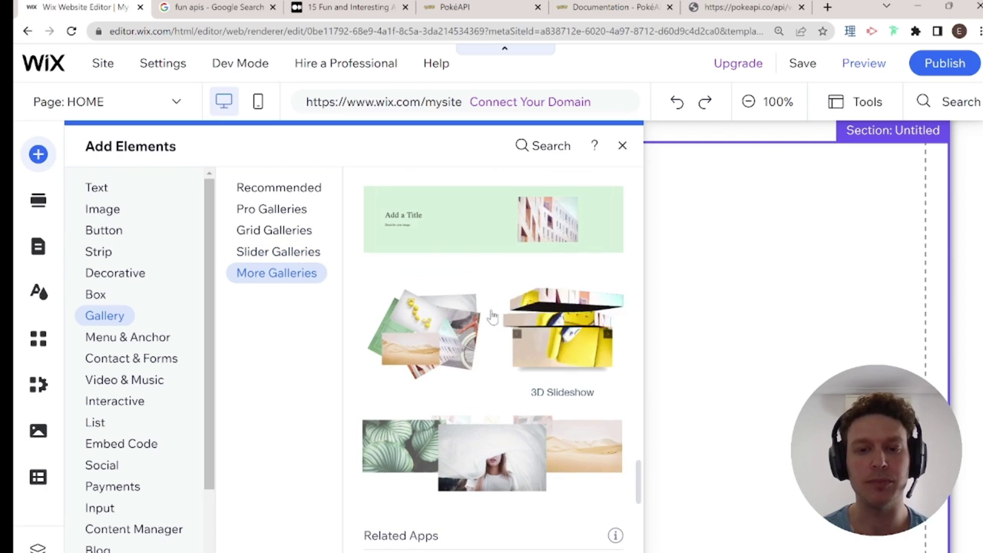
scroll(516, 331, down, 5)
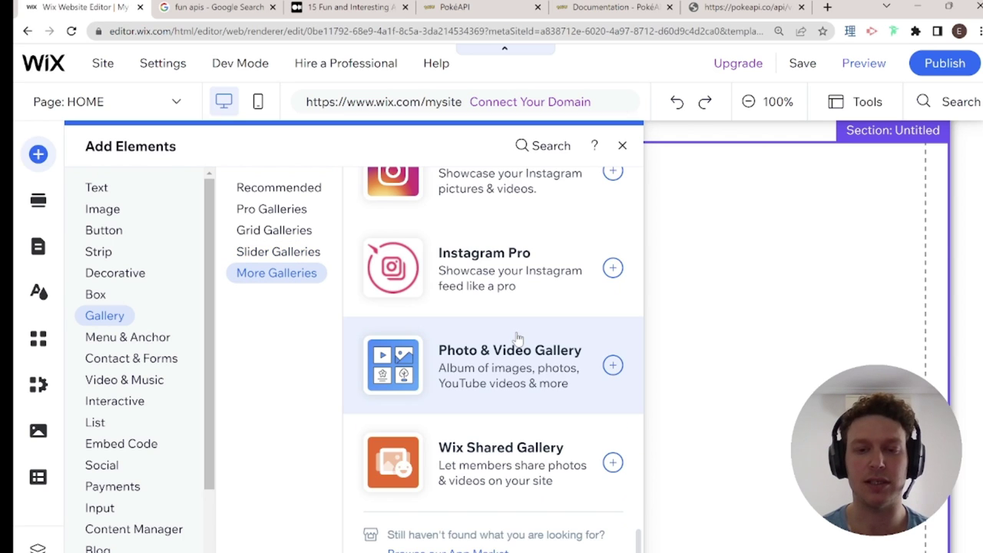
scroll(483, 331, up, 7)
scroll(483, 330, up, 15)
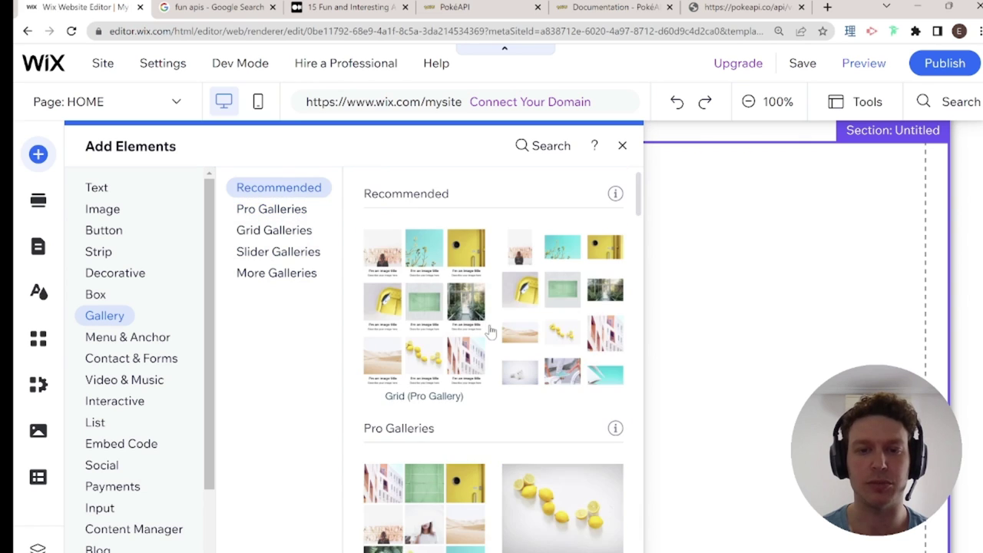
scroll(507, 330, down, 1)
scroll(483, 329, down, 5)
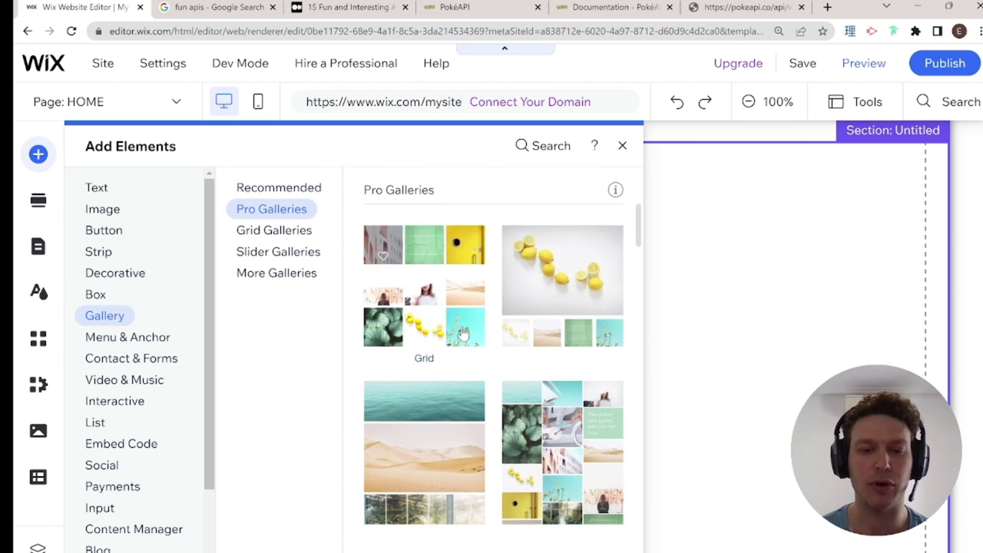
- Compare the grid and slider gallery options, then place the Grid Pro Gallery on the section
click(288, 231)
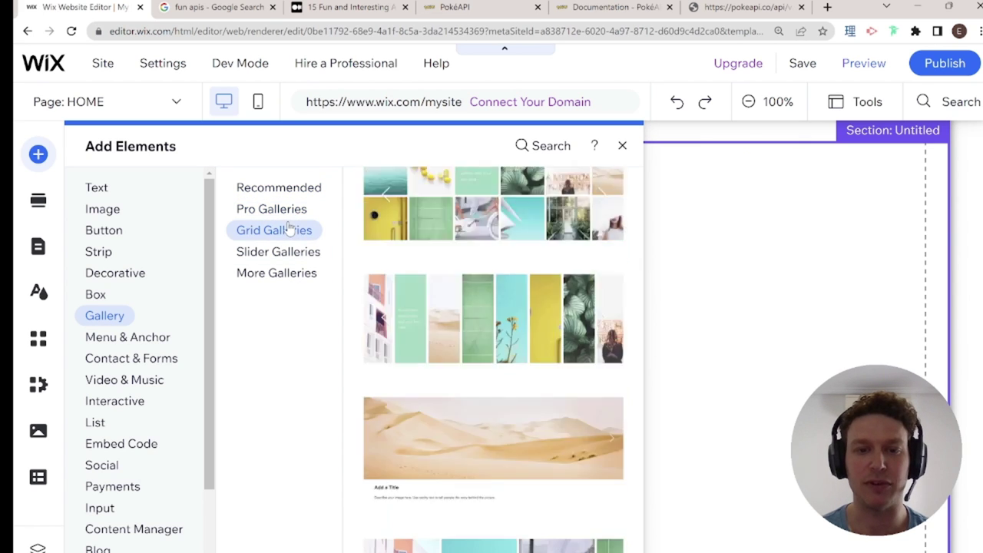
click(297, 252)
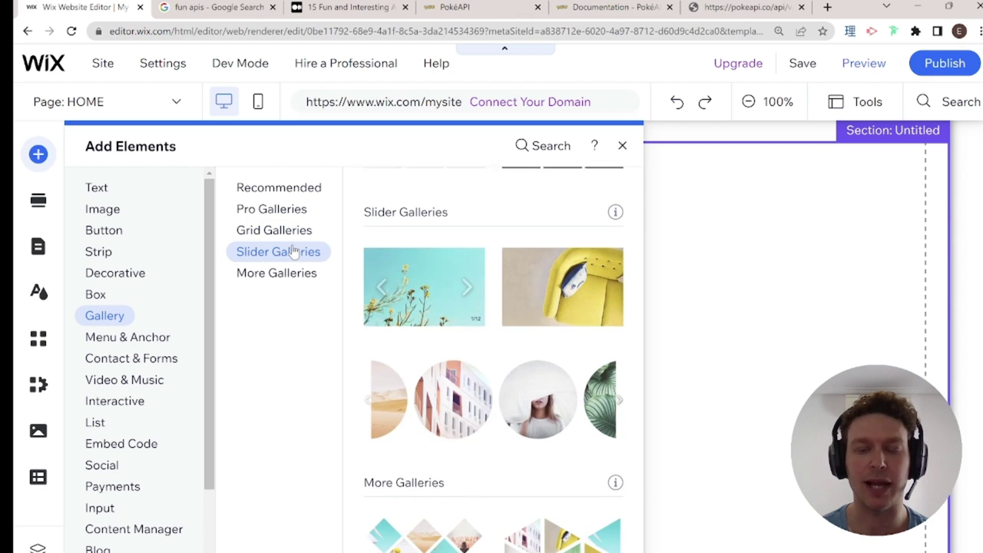
scroll(512, 347, up, 10)
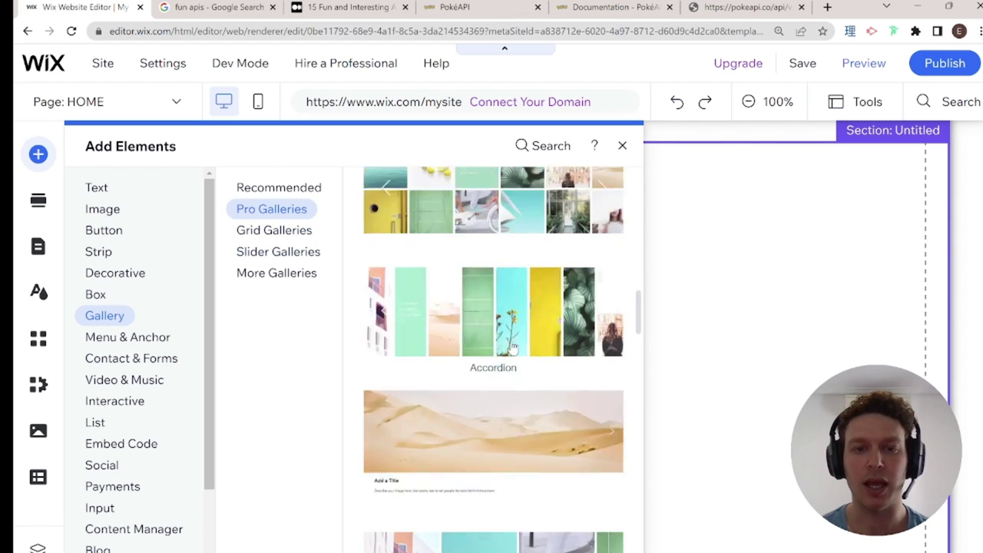
scroll(421, 313, down, 3)
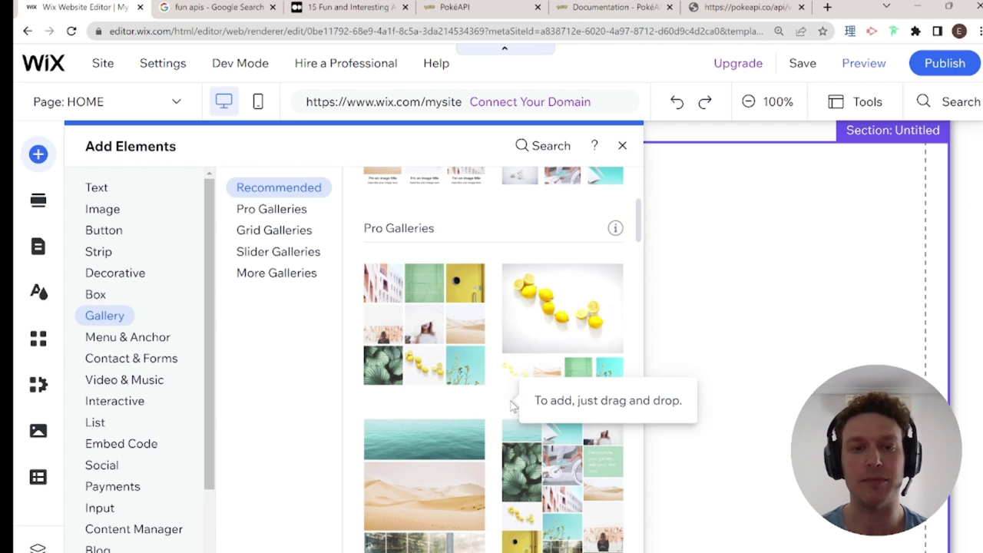
click(450, 330)
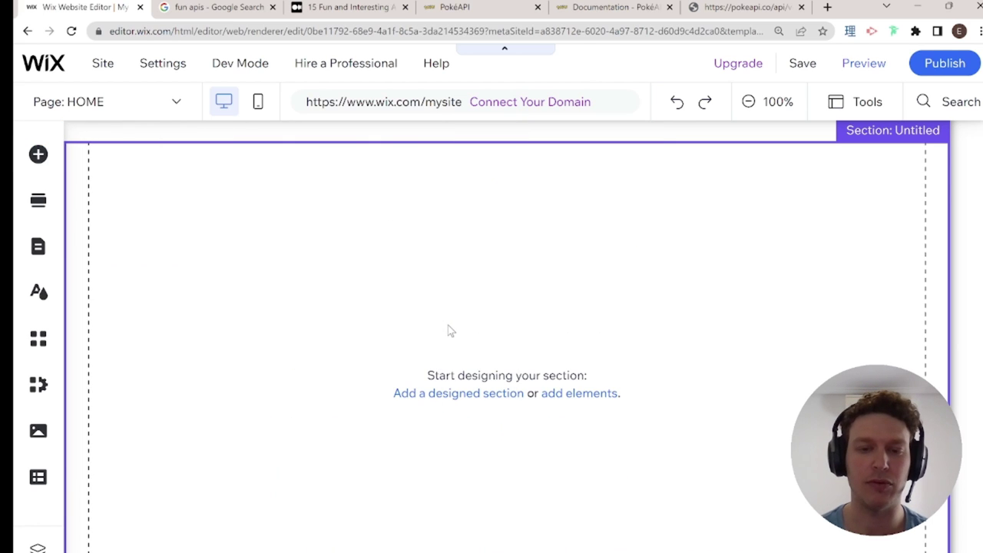
- Select the new Pro Gallery and scroll to check its sample photos
scroll(484, 331, down, 2)
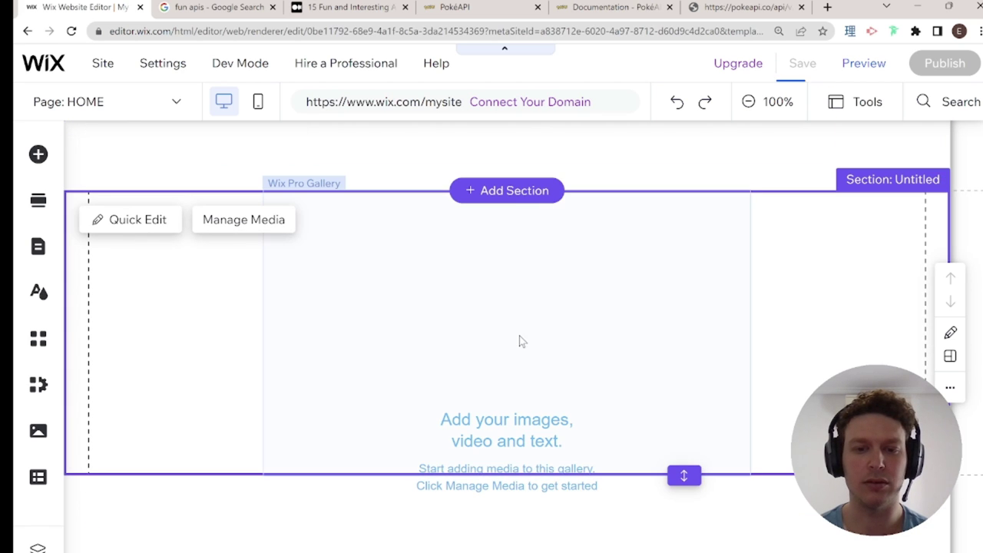
click(584, 326)
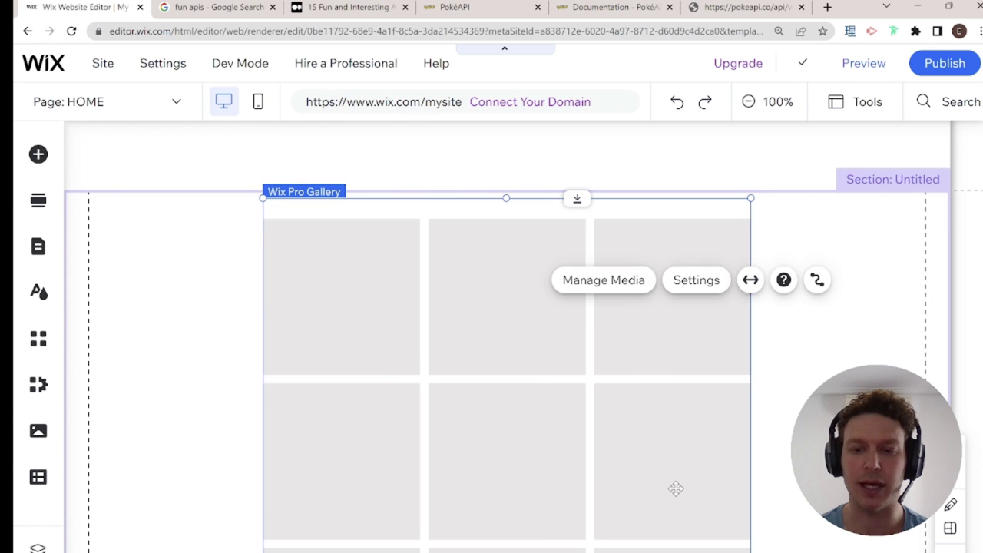
scroll(599, 432, down, 4)
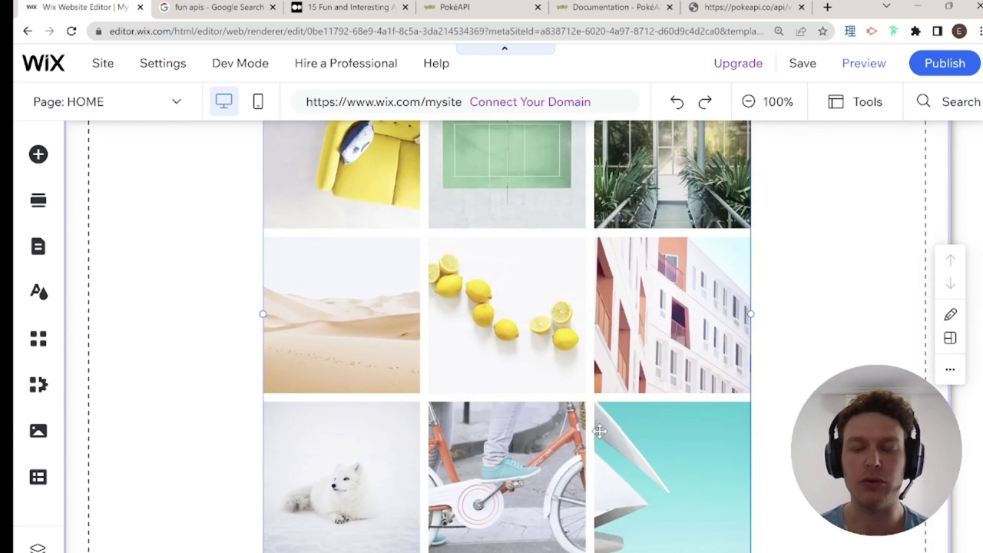
scroll(600, 431, up, 4)
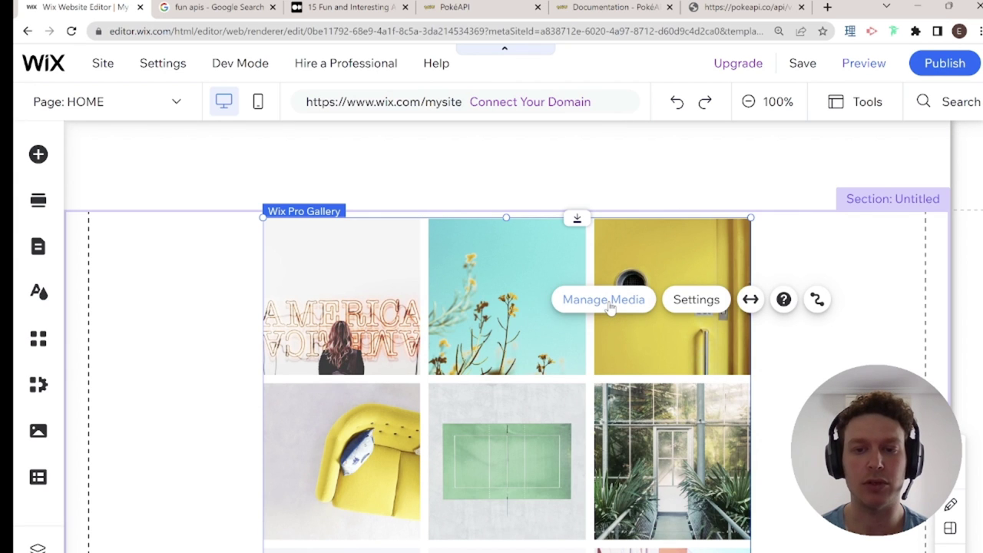
- Open the gallery's media organizer and remove the first image, the neon sign
click(612, 305)
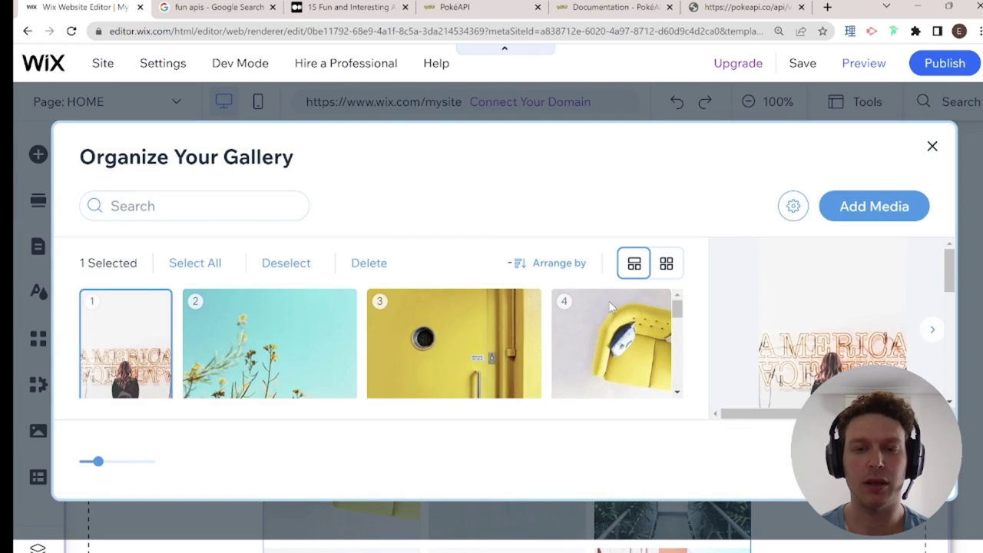
scroll(182, 351, down, 1)
scroll(454, 355, down, 1)
scroll(454, 355, up, 2)
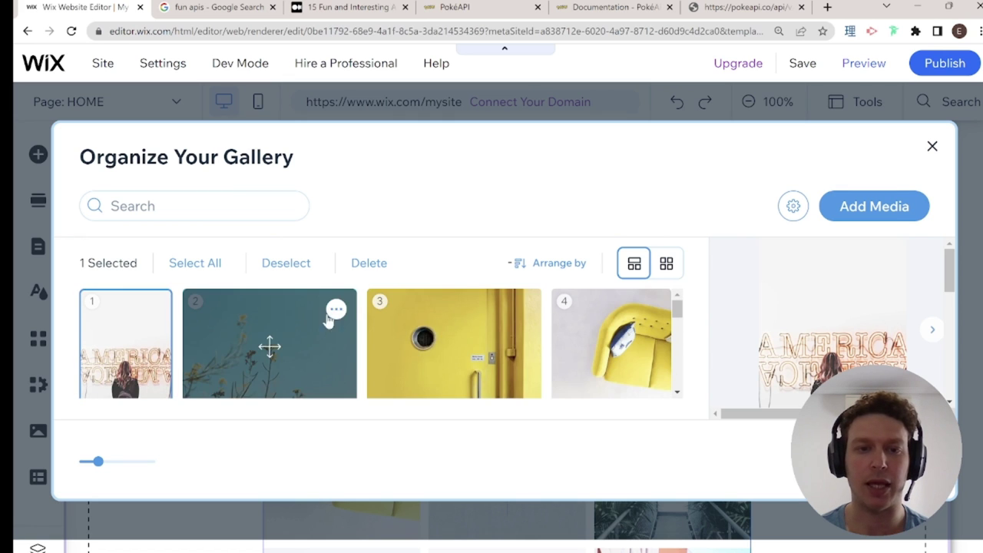
click(373, 263)
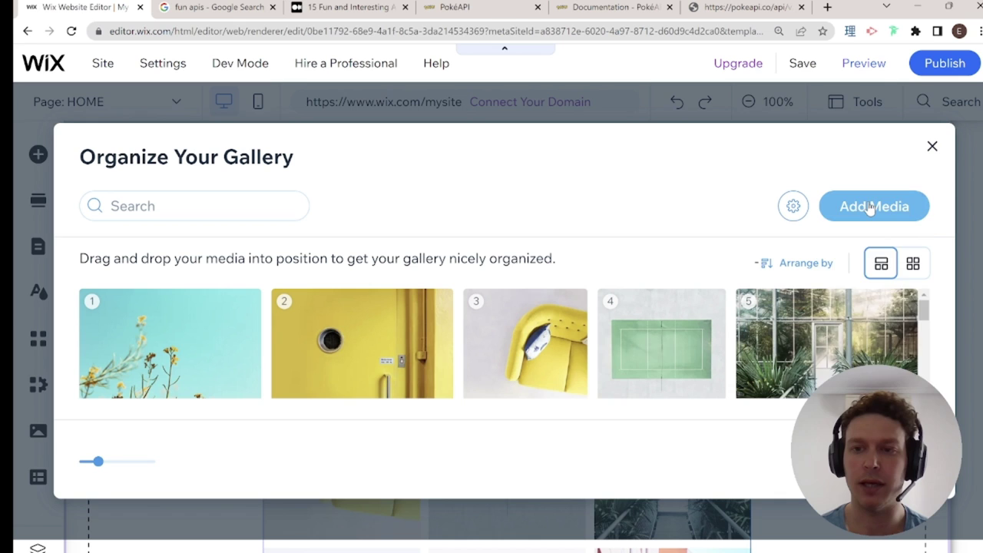
- Start adding an image, then cancel the media picker and close the organizer
click(871, 208)
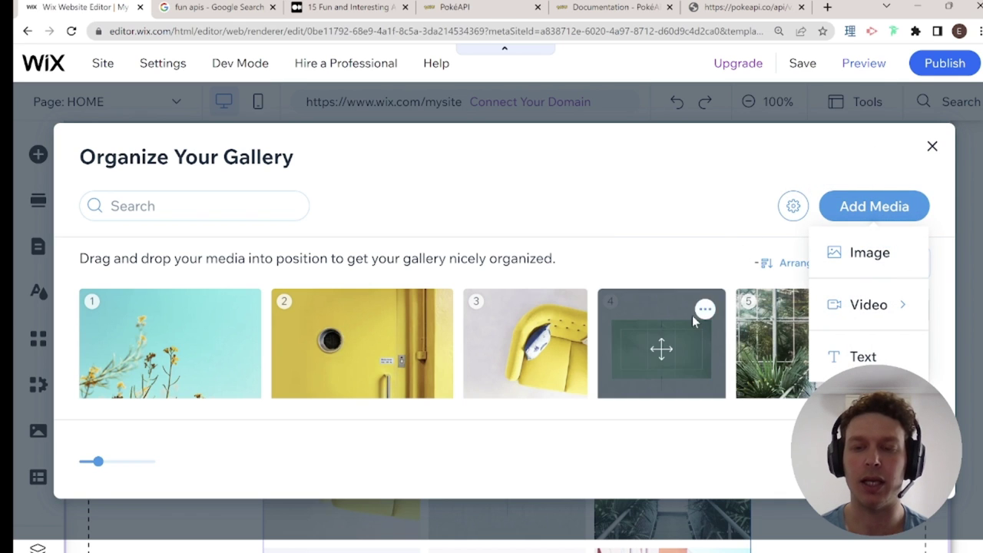
click(883, 253)
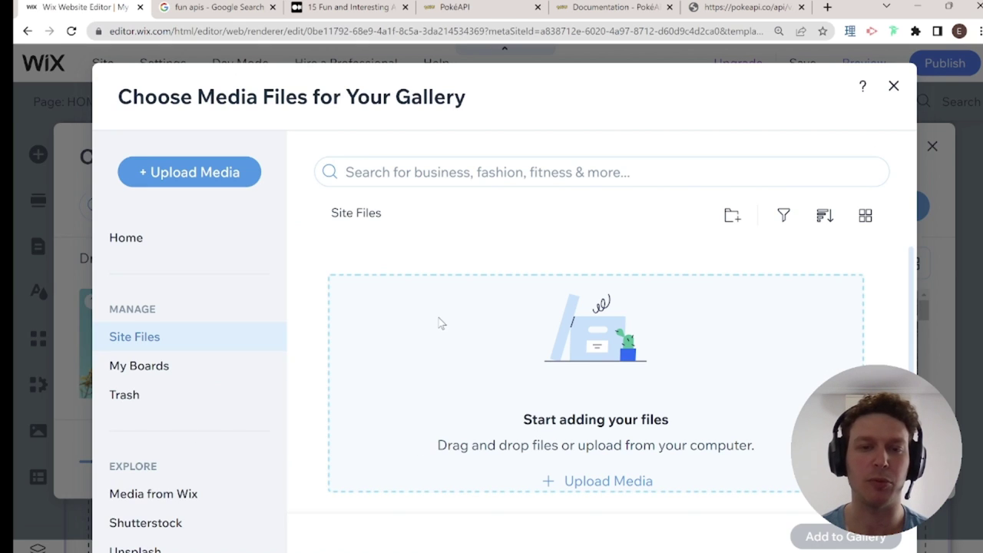
click(894, 86)
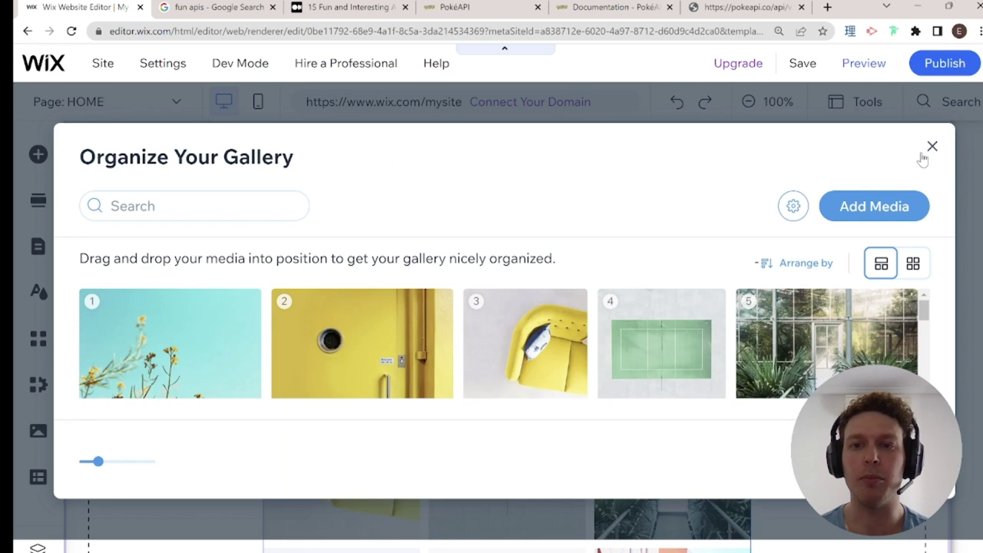
click(923, 153)
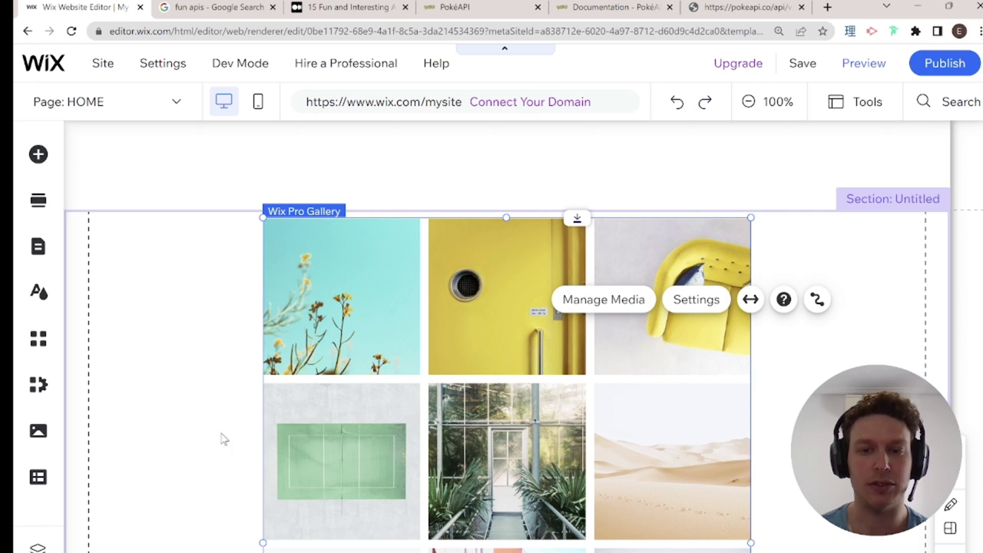
- Open the Example collection from the Content Manager's Collections list
click(37, 477)
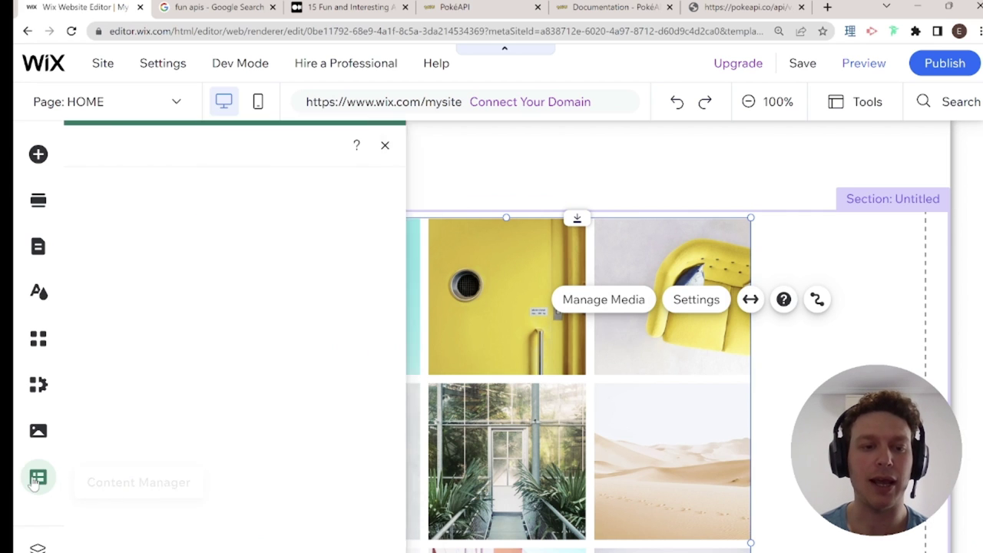
click(133, 223)
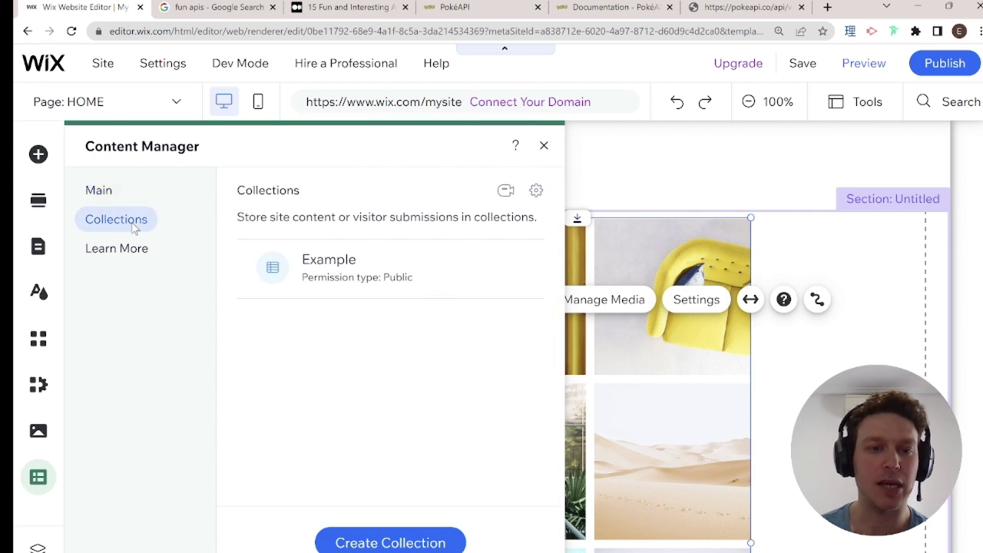
click(346, 273)
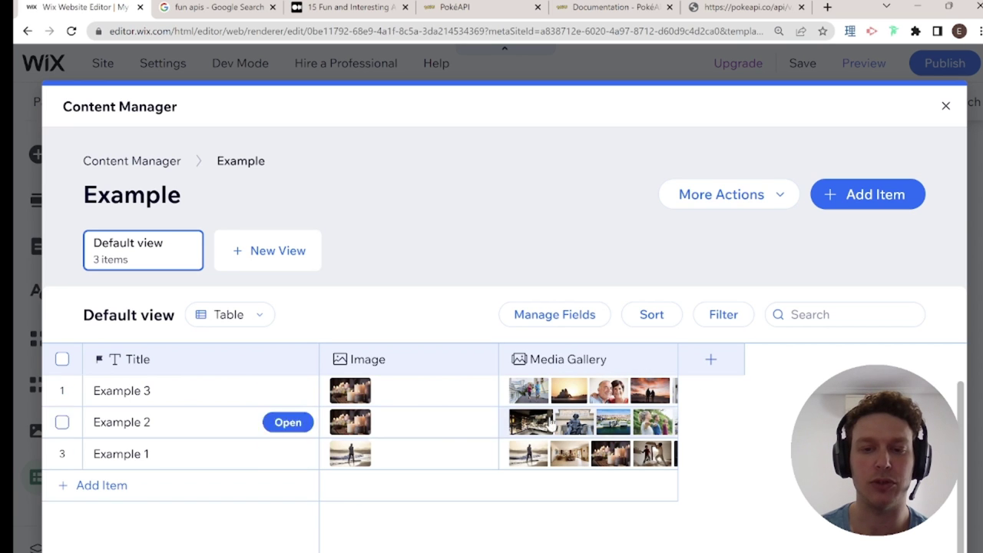
- Start a new collection field and look at the Media Gallery field type
click(711, 361)
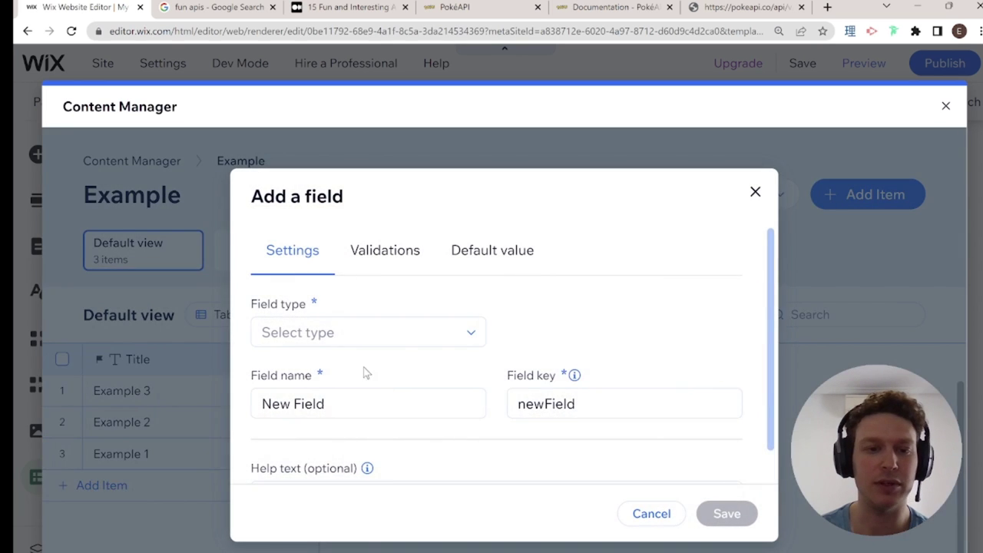
click(446, 334)
mouse_move(359, 399)
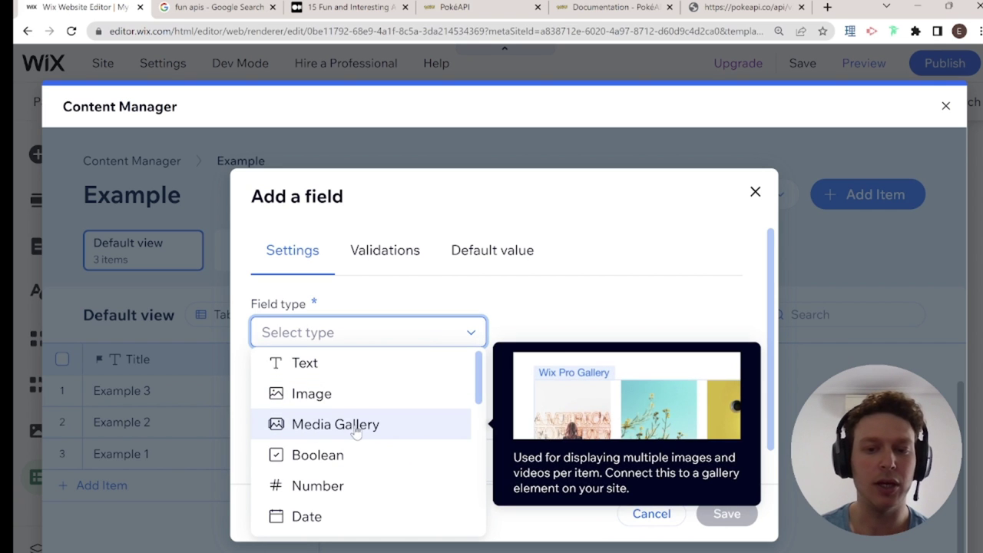
mouse_move(352, 429)
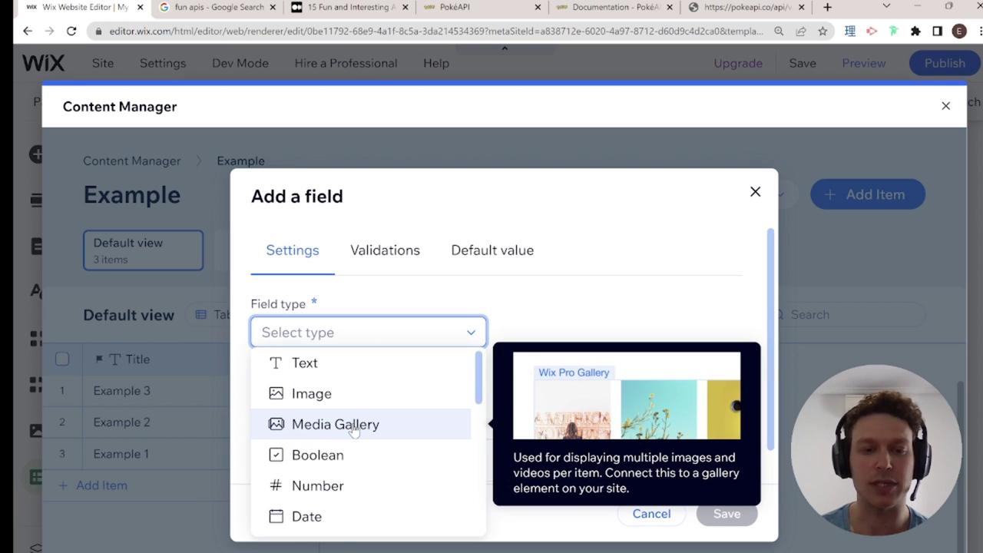
- Cancel the new field and close the collection view and Content Manager
click(755, 191)
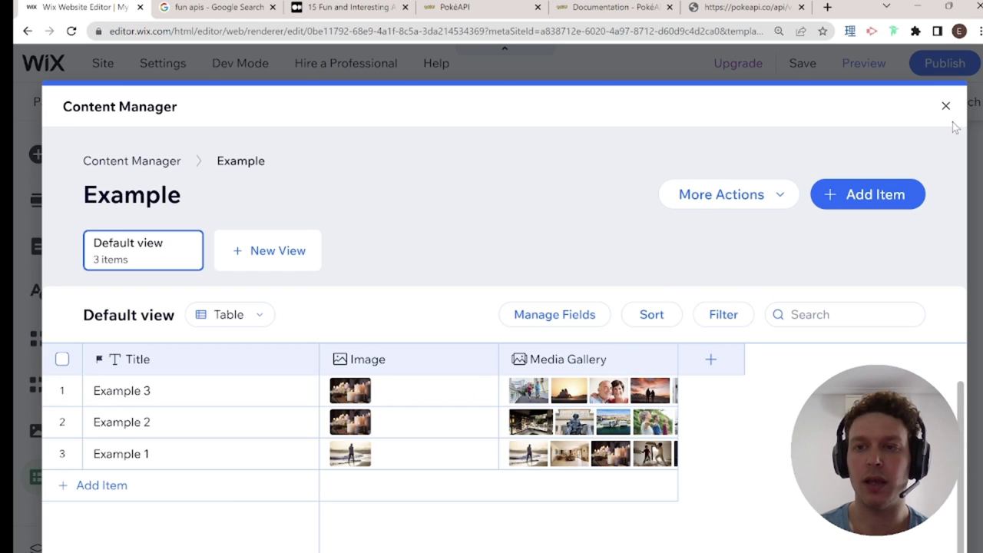
click(950, 110)
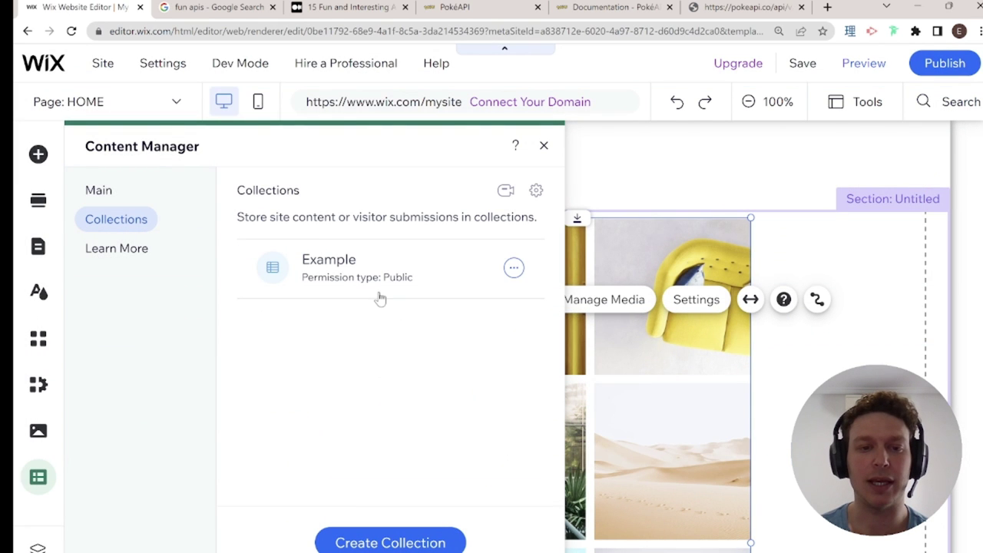
click(543, 144)
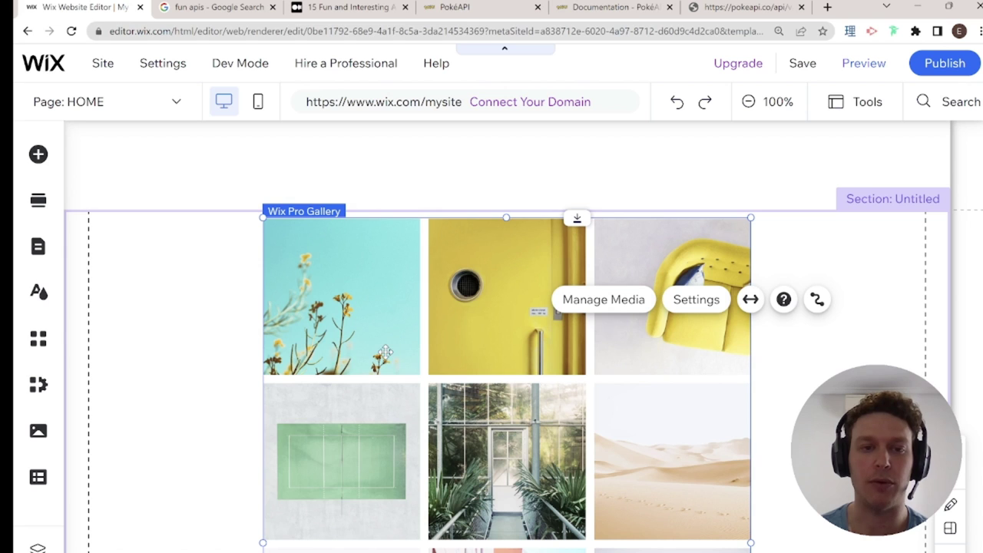
- Drag a Dataset from the Content Manager's content elements onto the page beside the gallery
click(40, 478)
scroll(353, 428, down, 2)
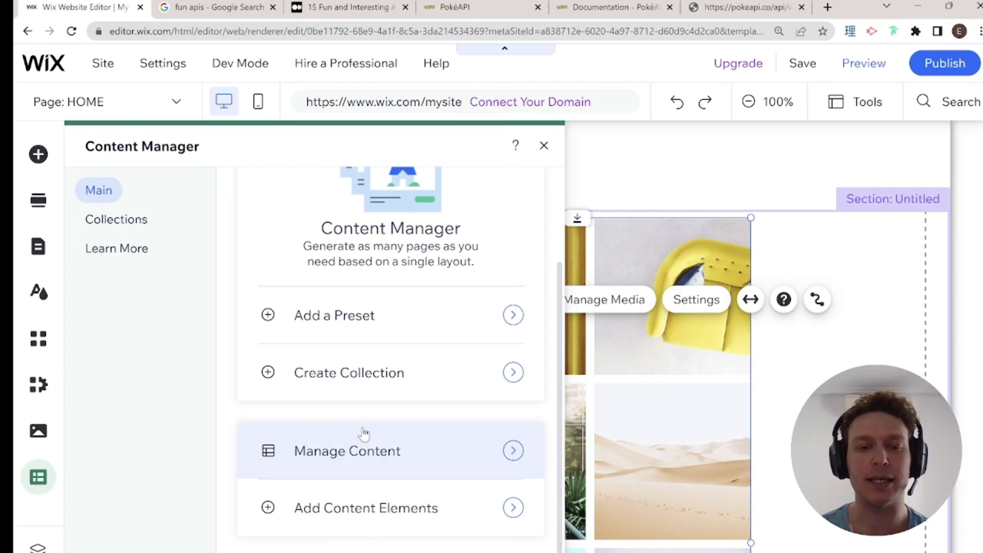
click(364, 509)
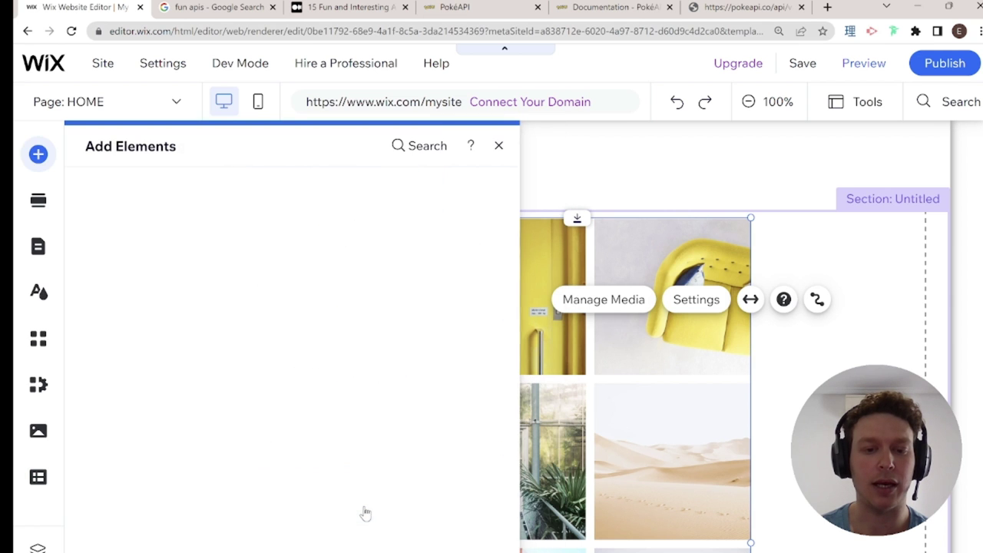
scroll(350, 430, down, 3)
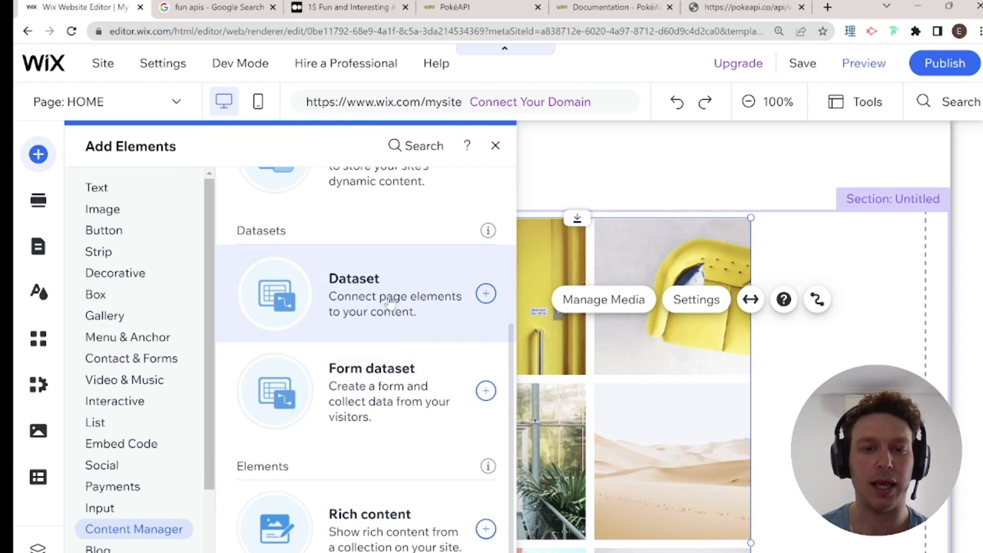
drag(390, 301, 819, 288)
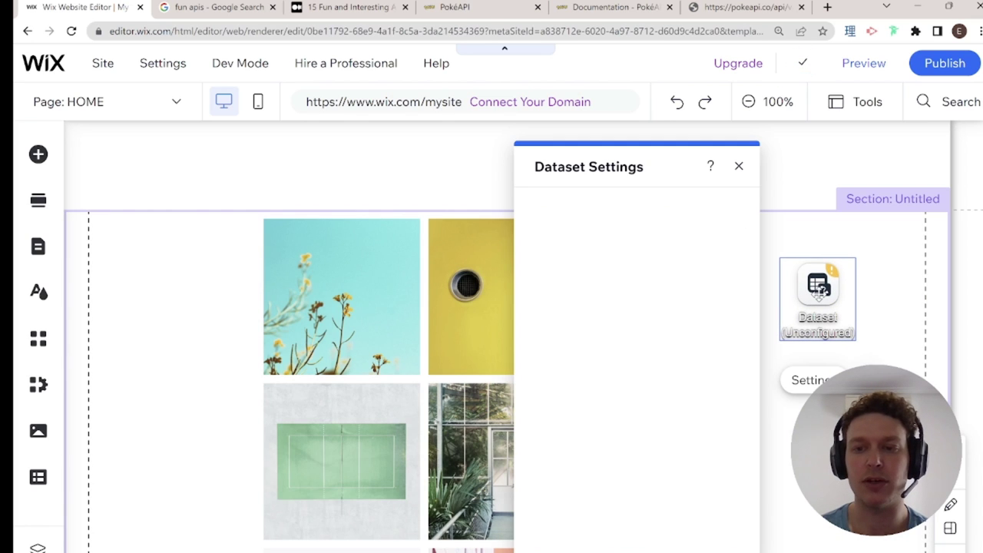
- Link the dataset to the Example collection and review its Filter and Sort settings
click(673, 248)
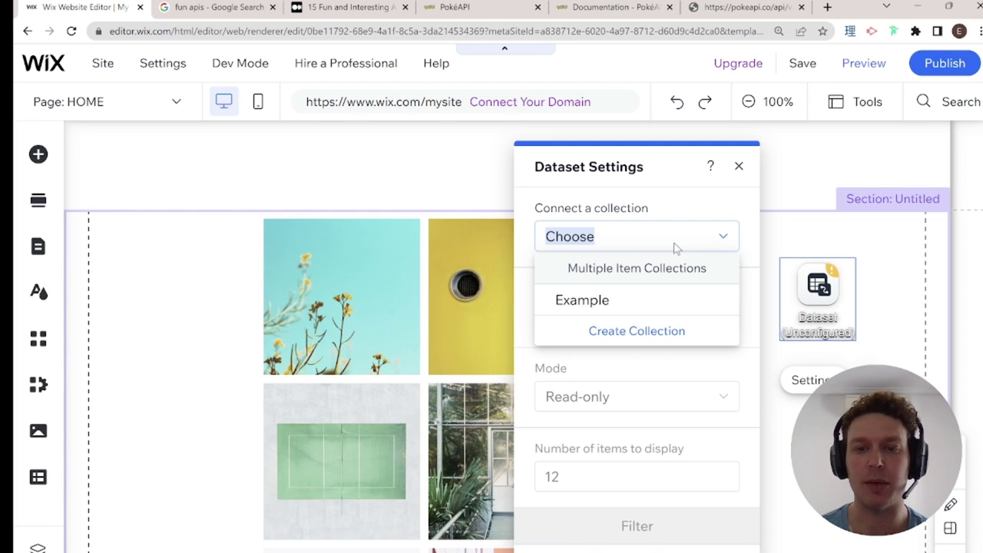
click(577, 303)
scroll(601, 356, down, 3)
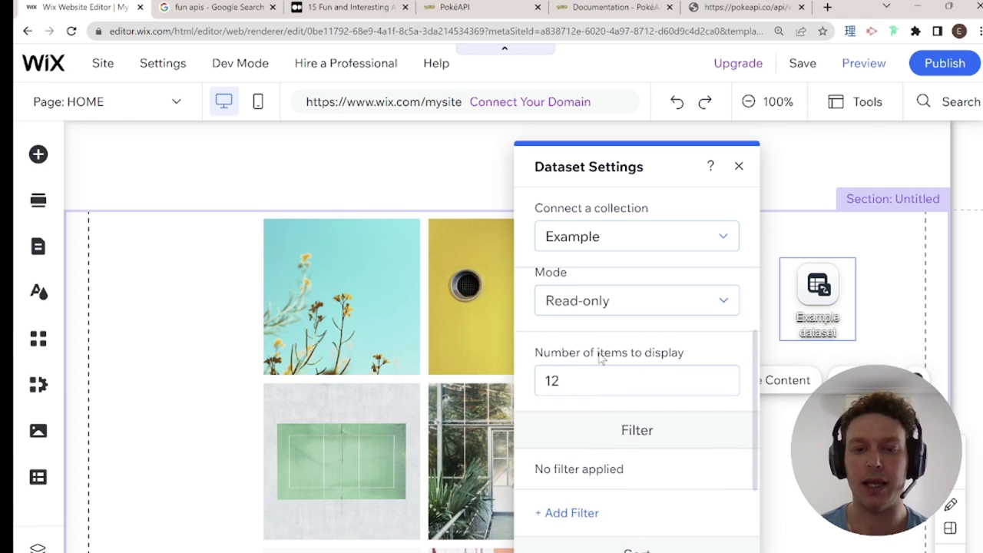
scroll(527, 341, down, 1)
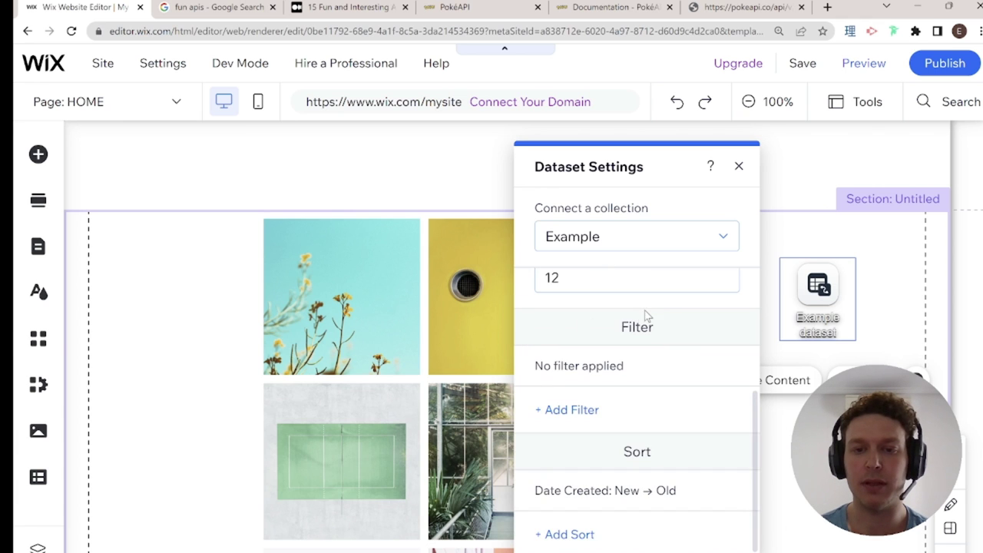
scroll(571, 344, up, 3)
scroll(608, 471, down, 2)
scroll(611, 473, down, 1)
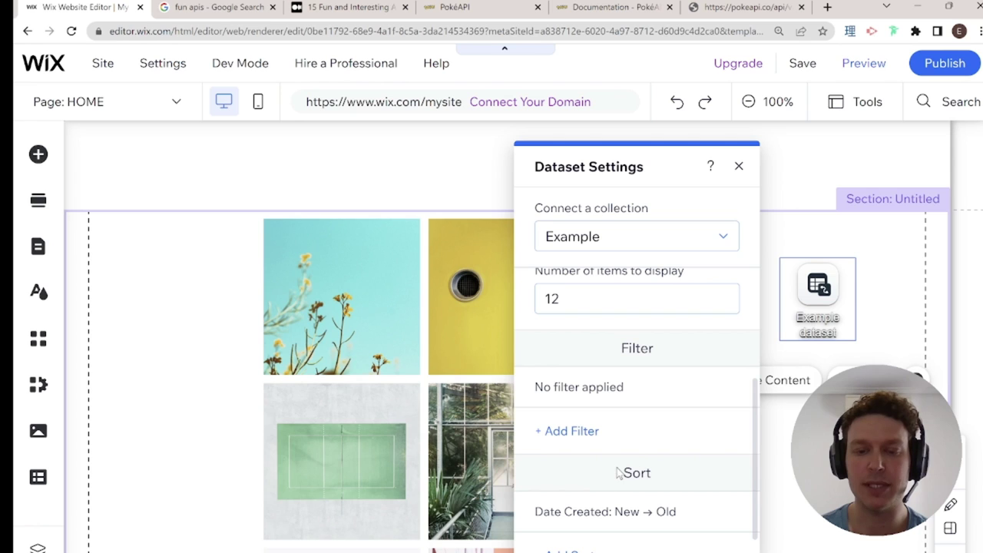
scroll(647, 437, down, 1)
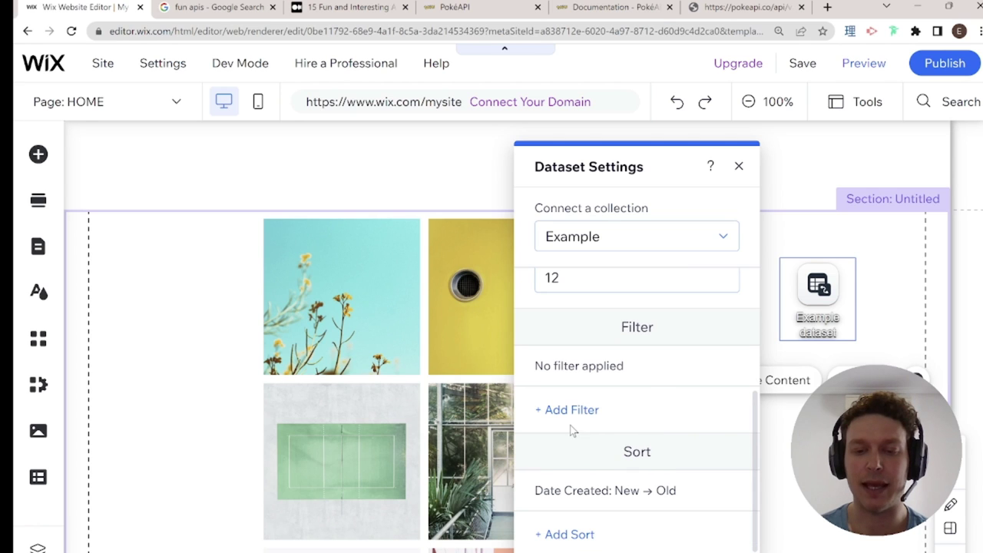
- Select the Pro Gallery and connect it to the Example dataset
click(399, 324)
click(623, 279)
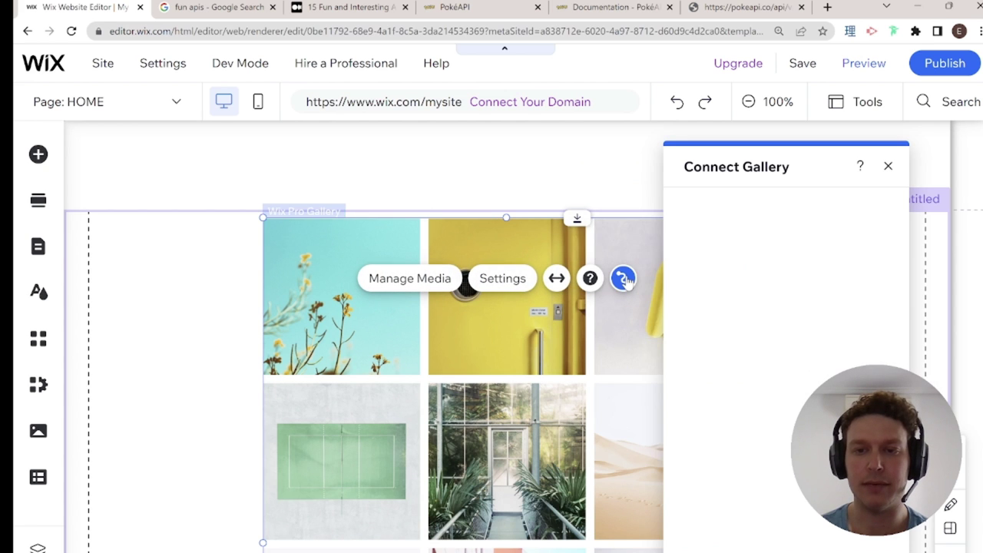
click(783, 238)
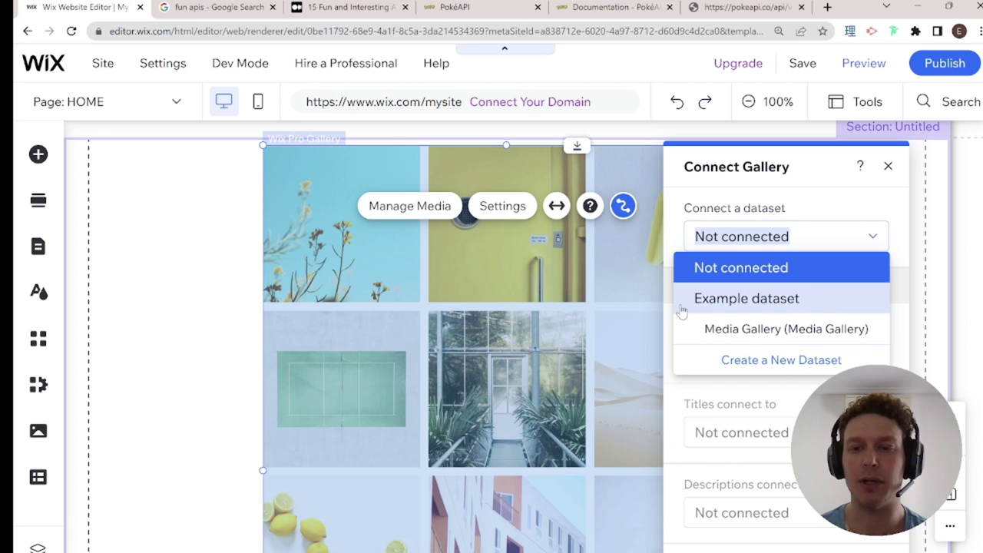
click(783, 309)
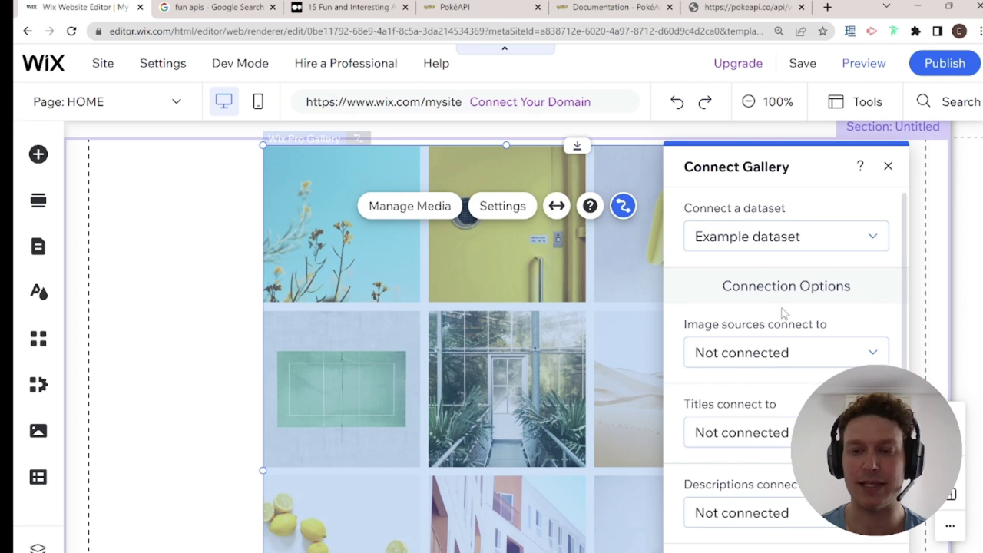
- Map image sources to Image (Image) and titles to Title (Text), then close the panel
click(758, 353)
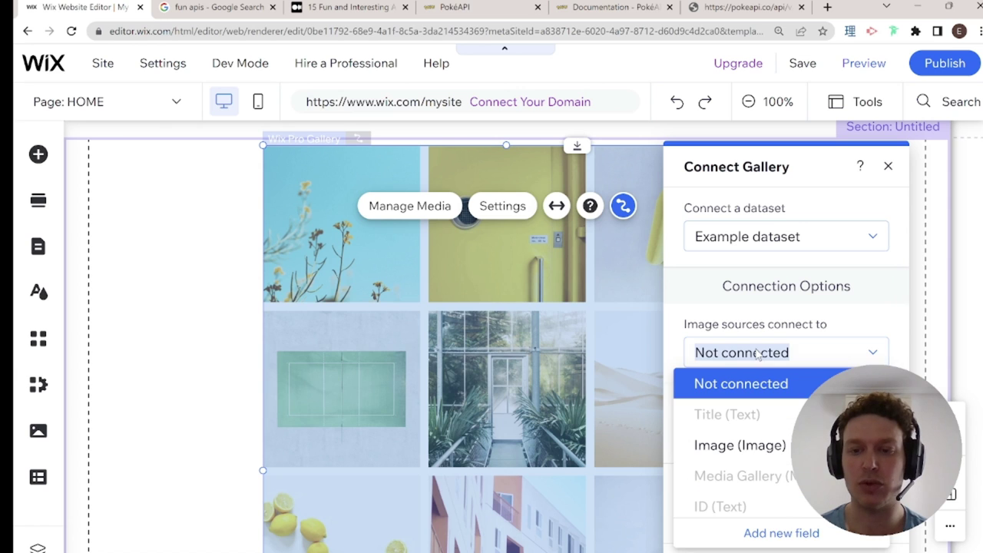
click(760, 445)
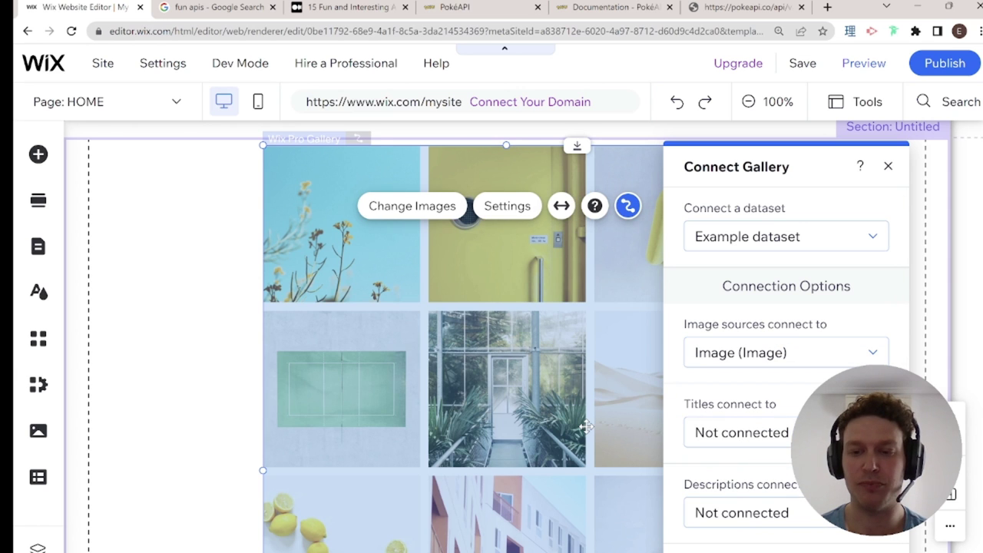
click(742, 432)
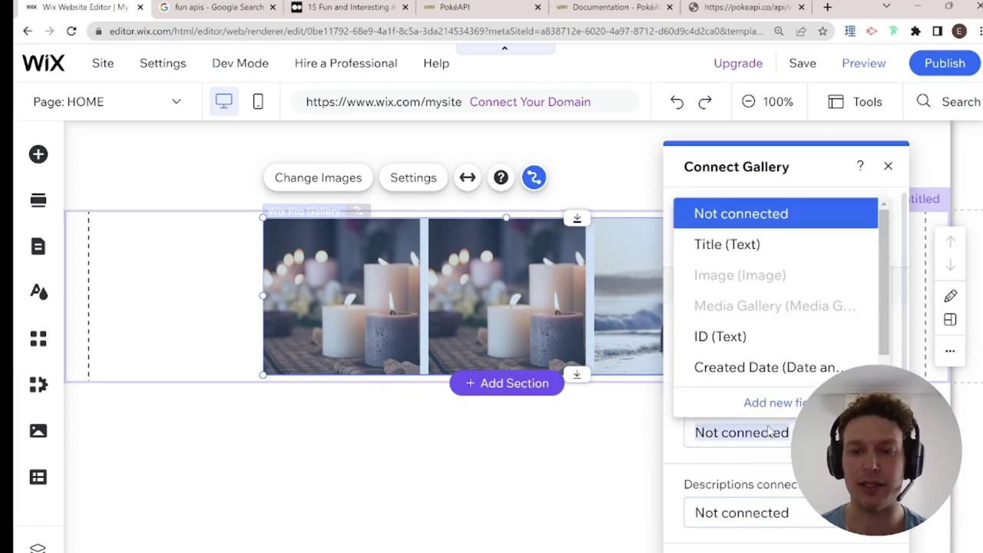
click(727, 244)
scroll(716, 455, down, 2)
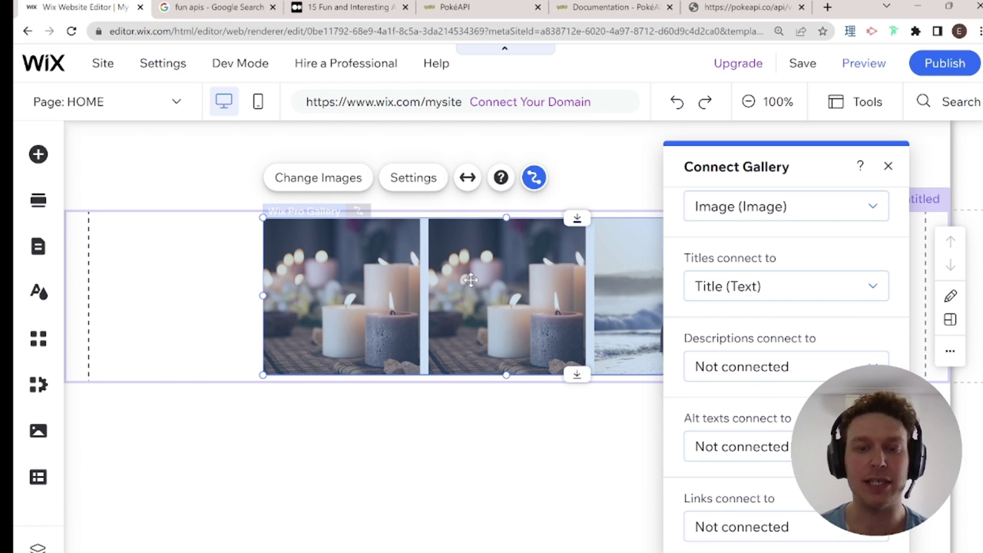
scroll(887, 173, up, 2)
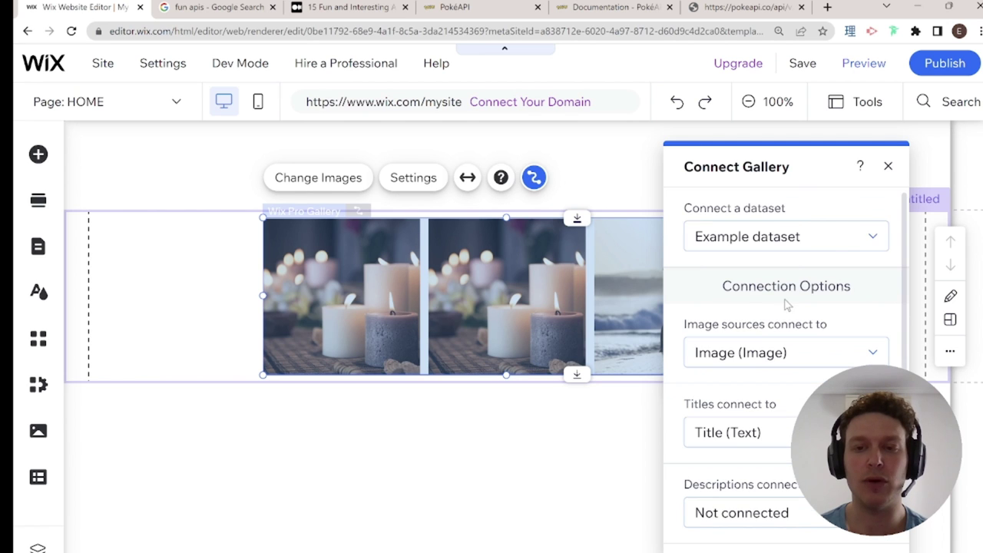
click(888, 167)
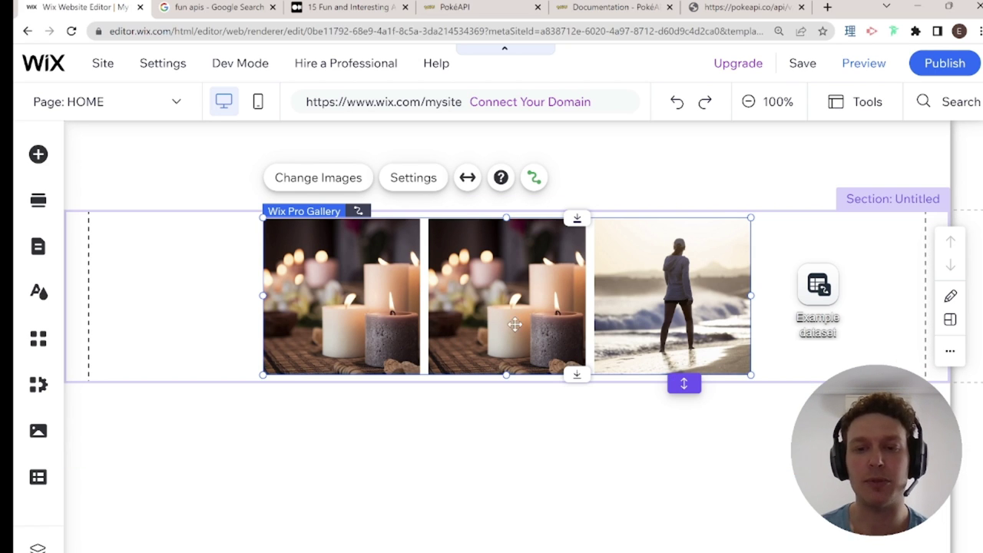
- Switch the Pro Gallery's data source to the Example dataset's Media Gallery field
click(785, 293)
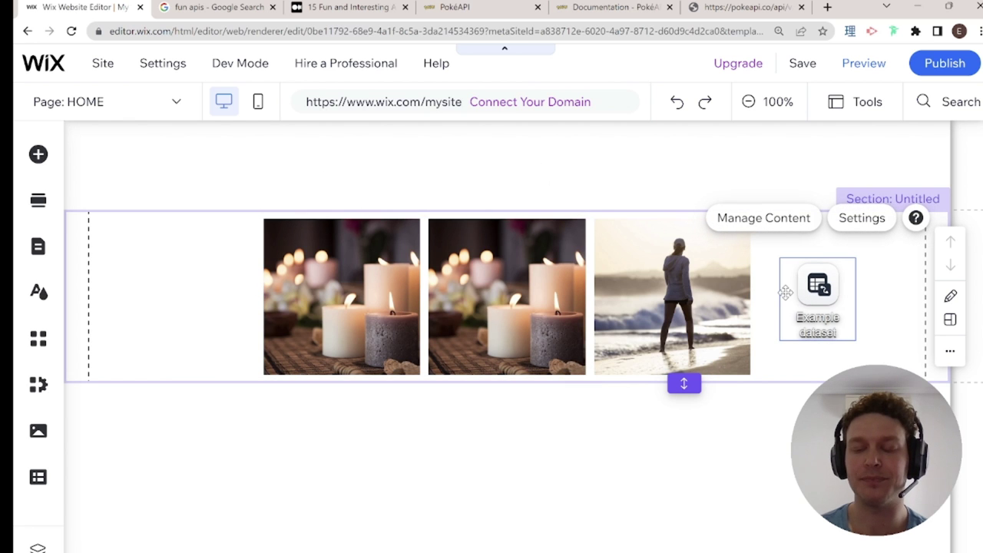
click(491, 237)
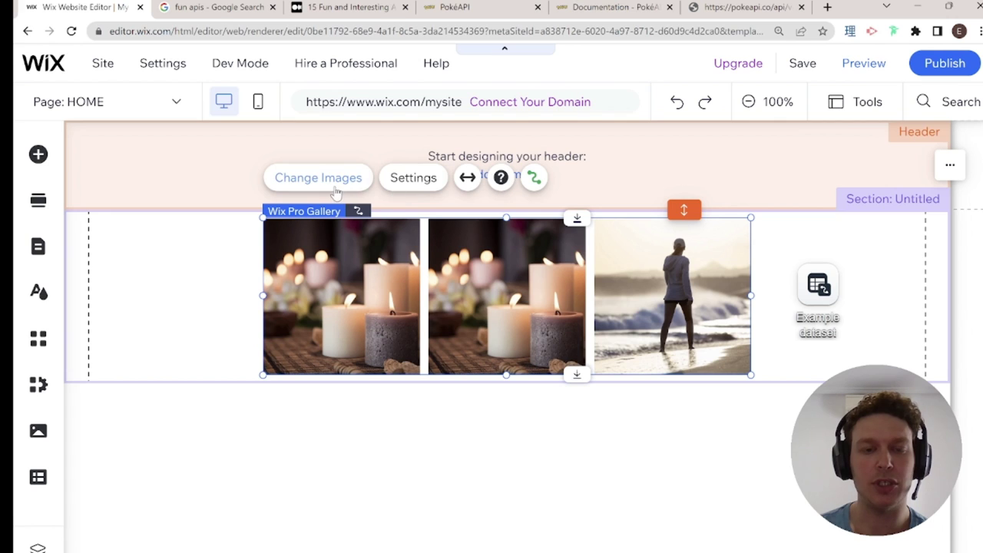
click(534, 178)
click(843, 239)
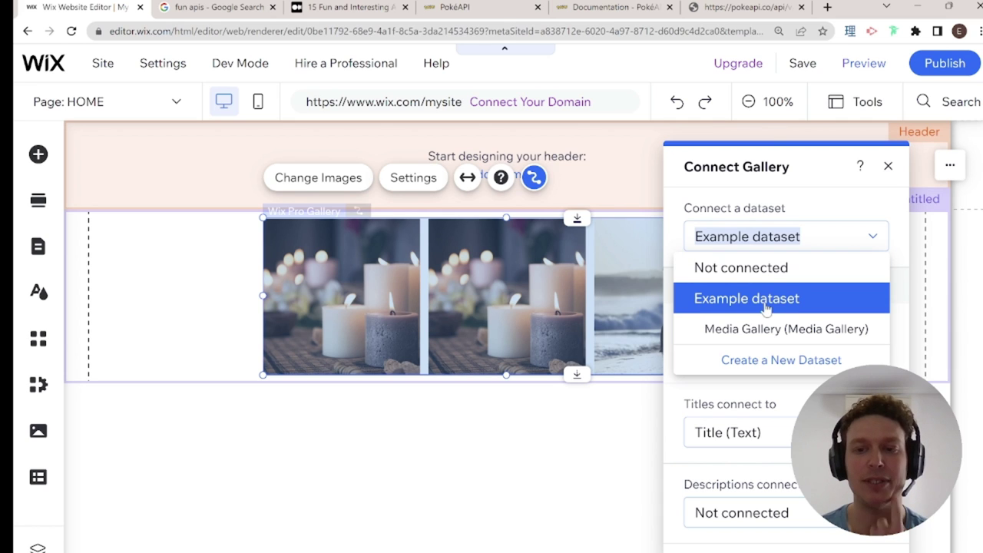
click(722, 330)
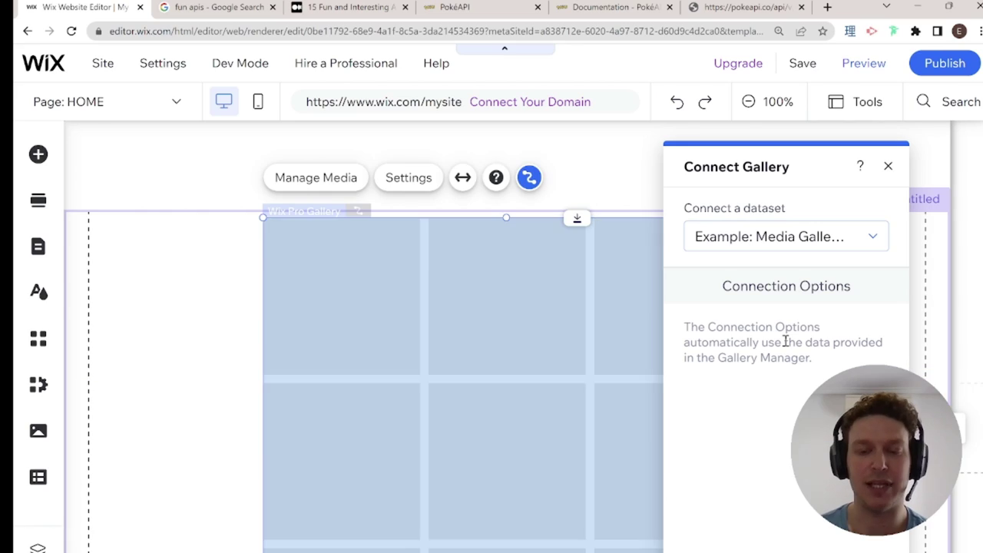
click(888, 166)
- Scroll through the gallery's new photos and select the Example dataset
scroll(371, 466, down, 6)
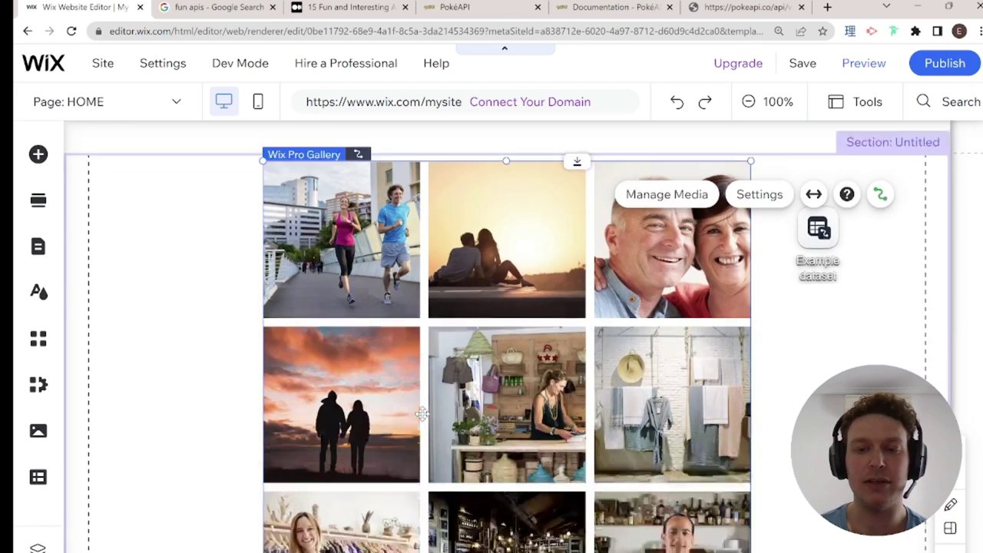
scroll(550, 346, down, 8)
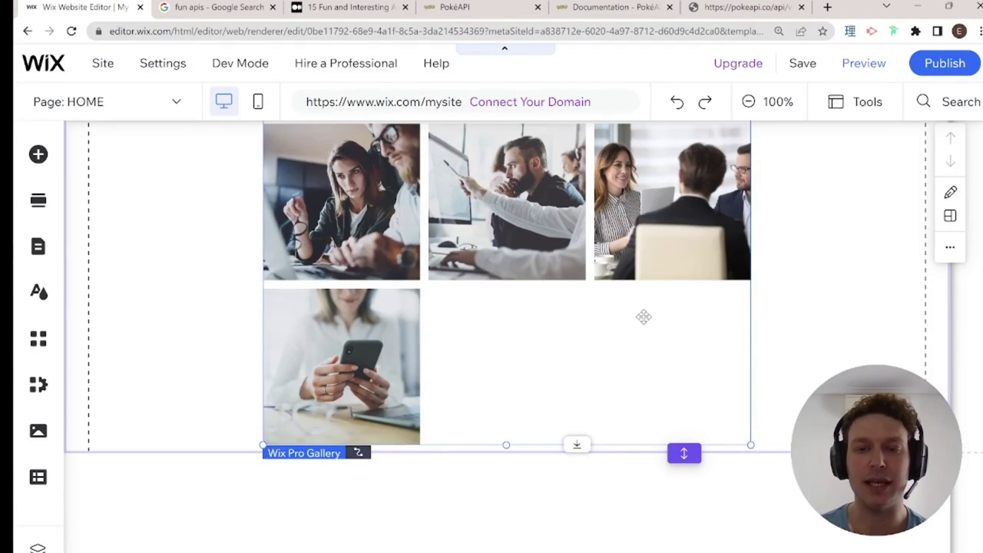
scroll(610, 326, up, 10)
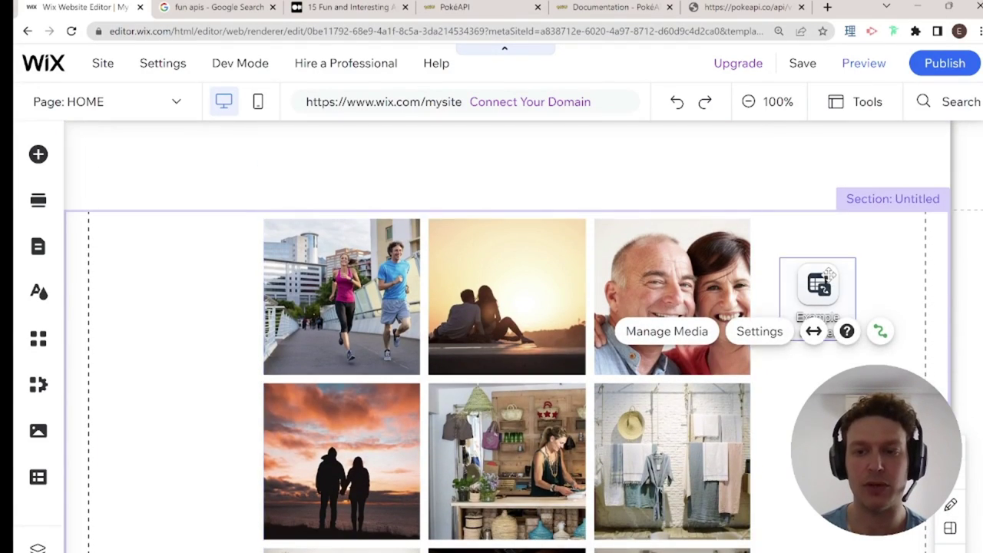
click(829, 318)
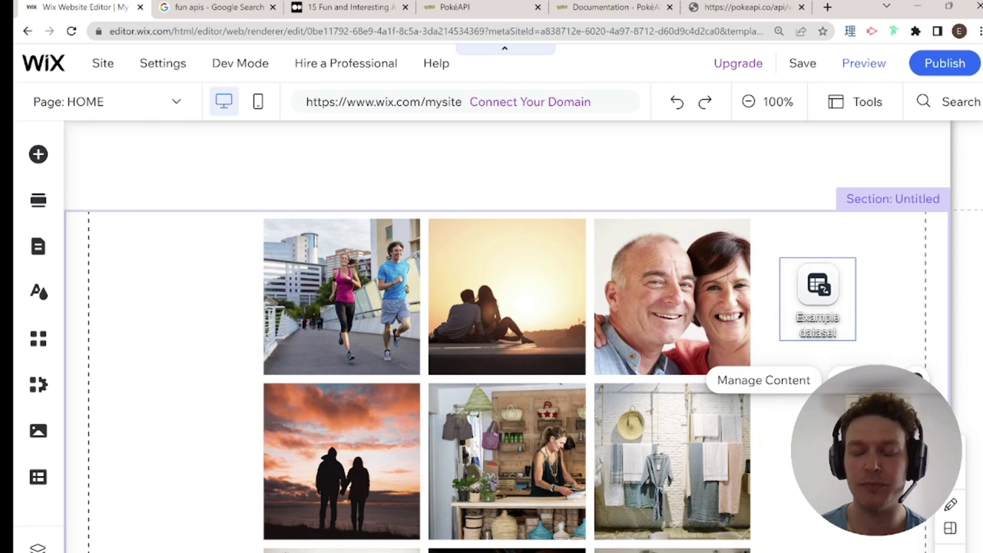
- Add a dataset filter where Title is Example 2
click(805, 384)
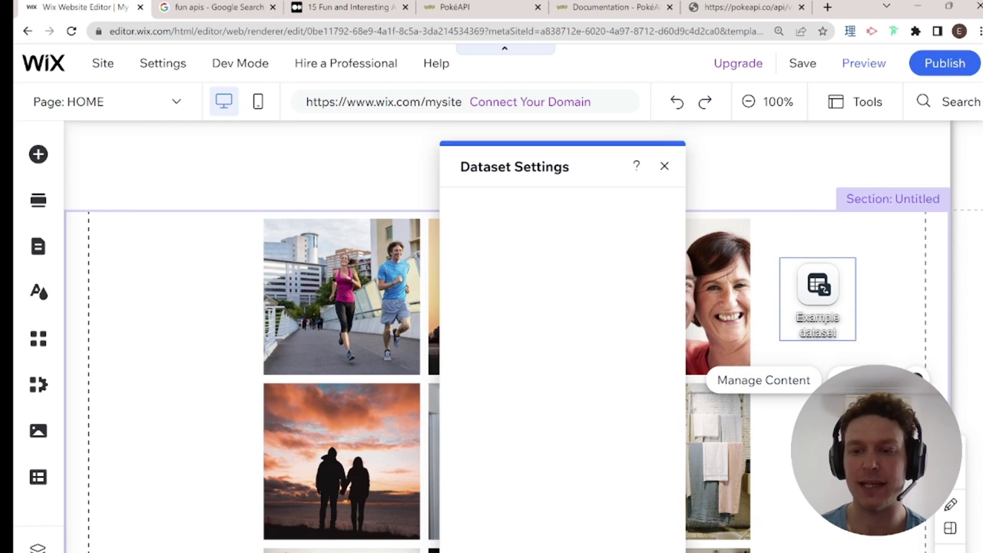
scroll(476, 338, down, 2)
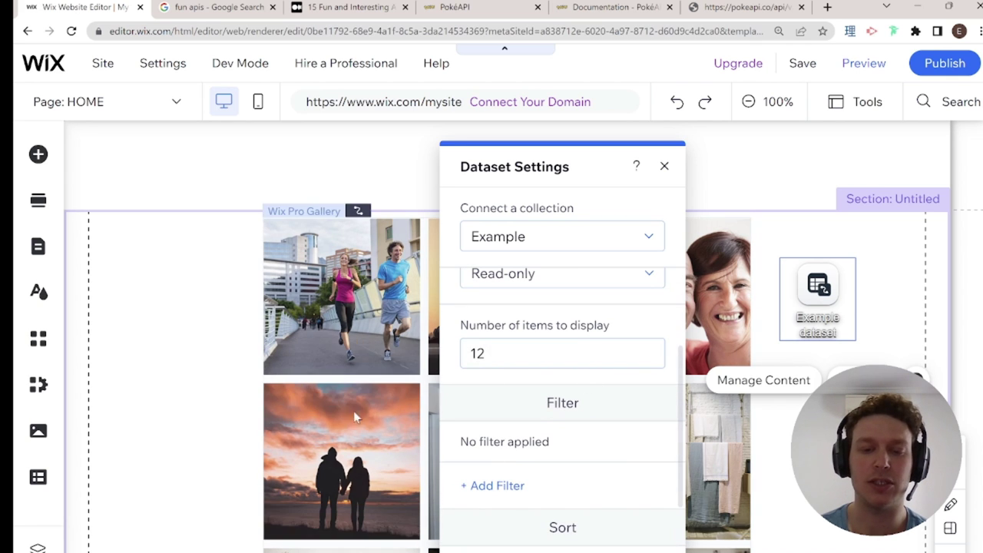
scroll(346, 446, down, 2)
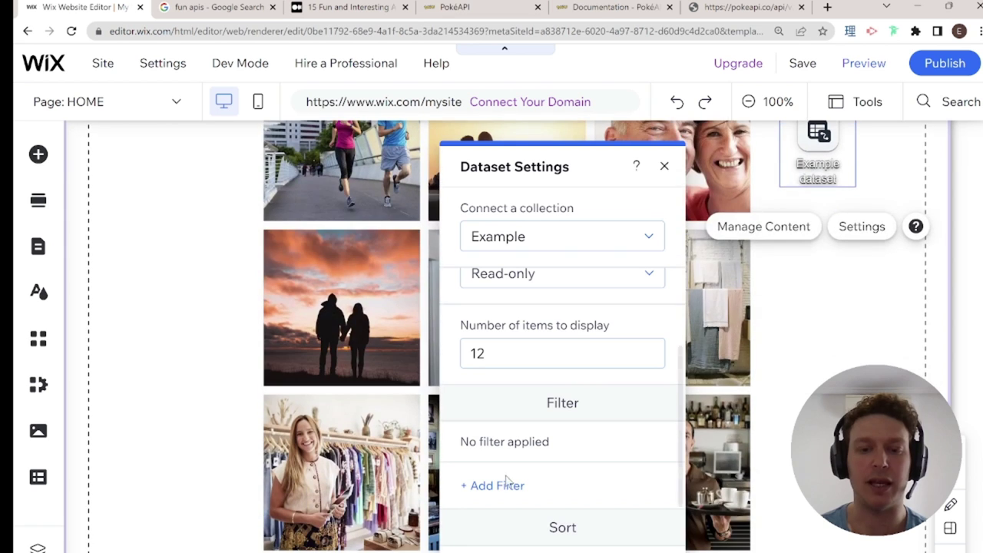
click(499, 485)
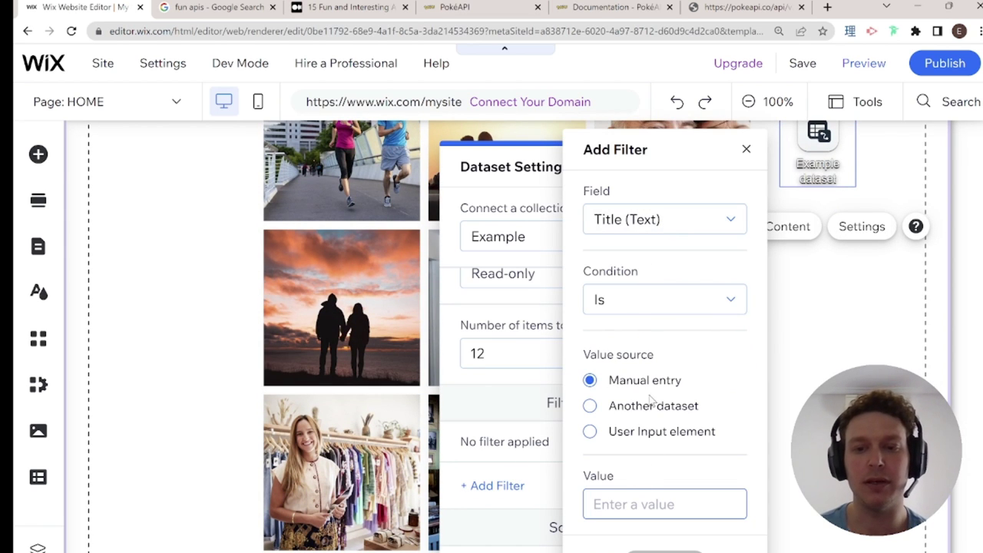
text(Example 2)
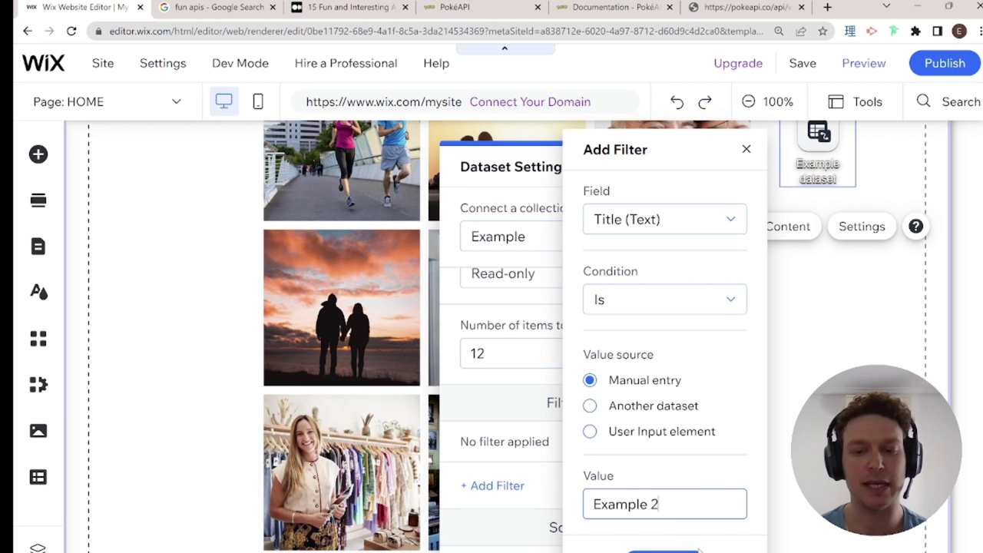
click(699, 550)
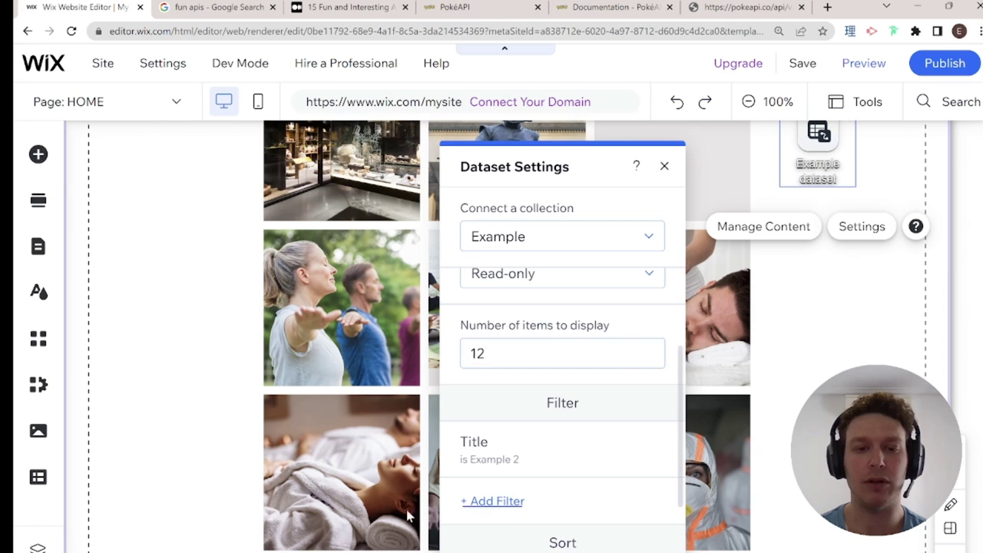
scroll(293, 283, up, 2)
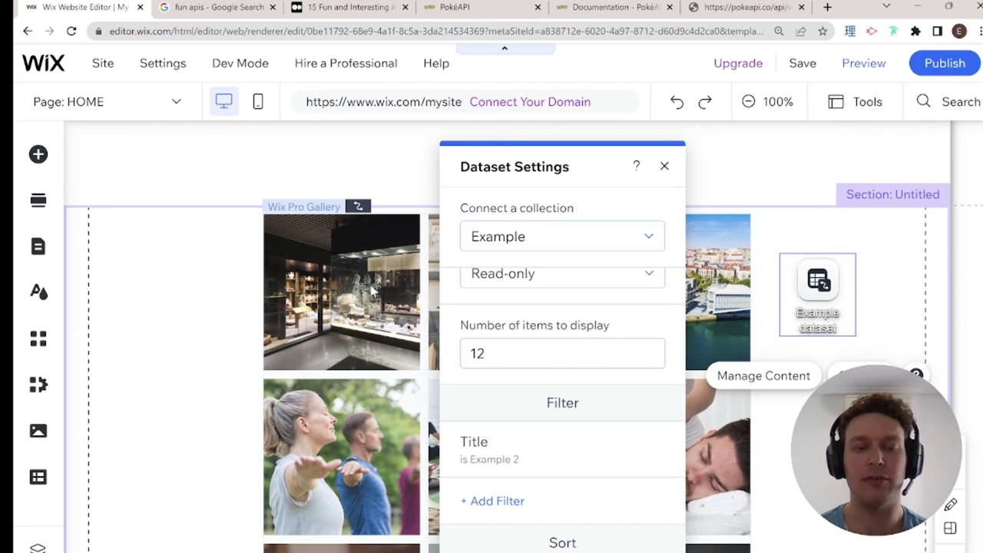